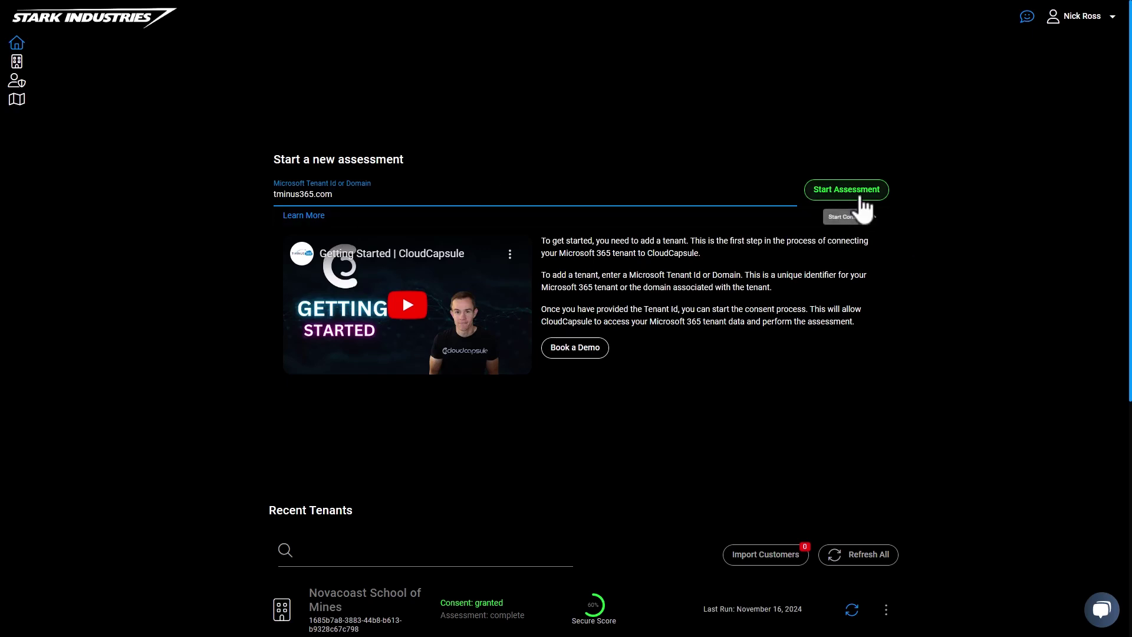
Step: Start an assessment for the tminus365.com tenant and accept the requested CloudCapsule permissions with that tenant's admin account
click(860, 199)
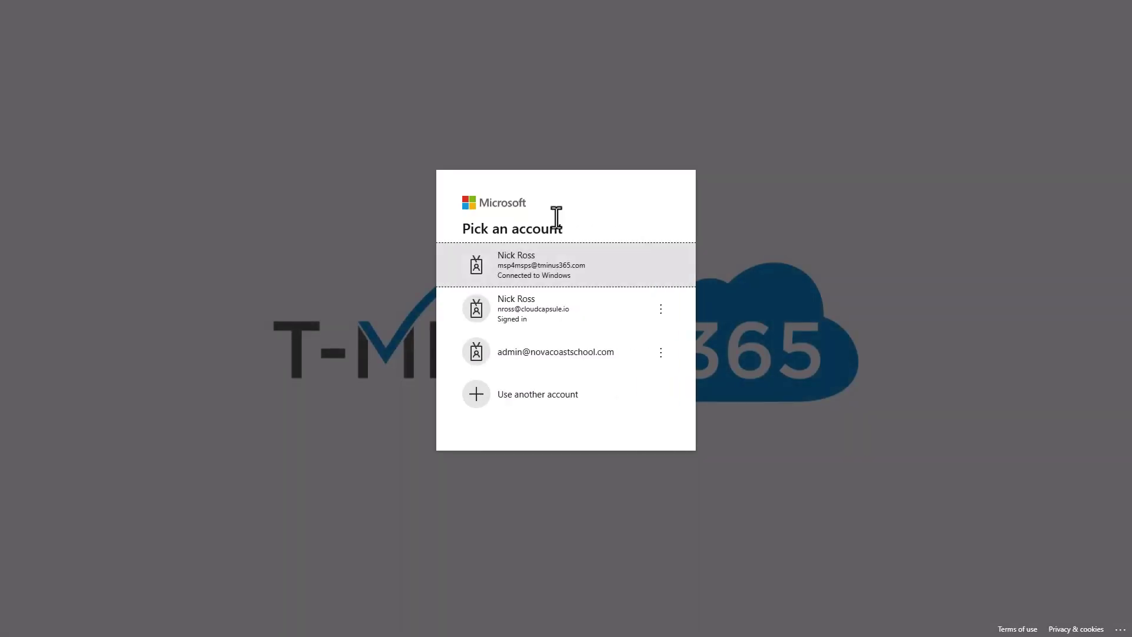
click(564, 275)
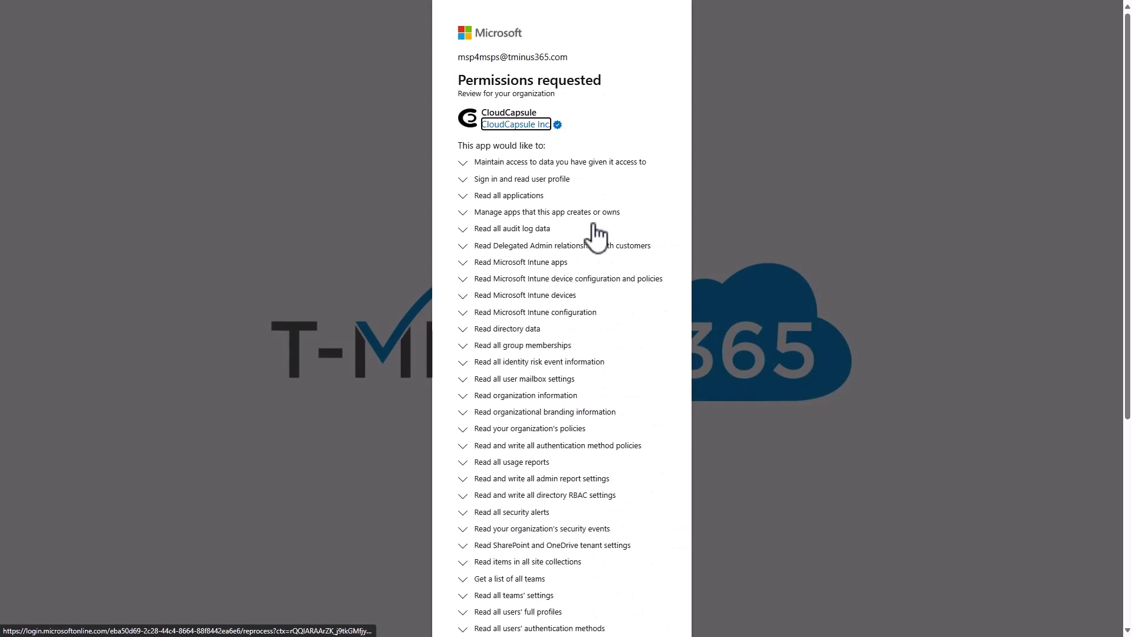
scroll(609, 341, down, 5)
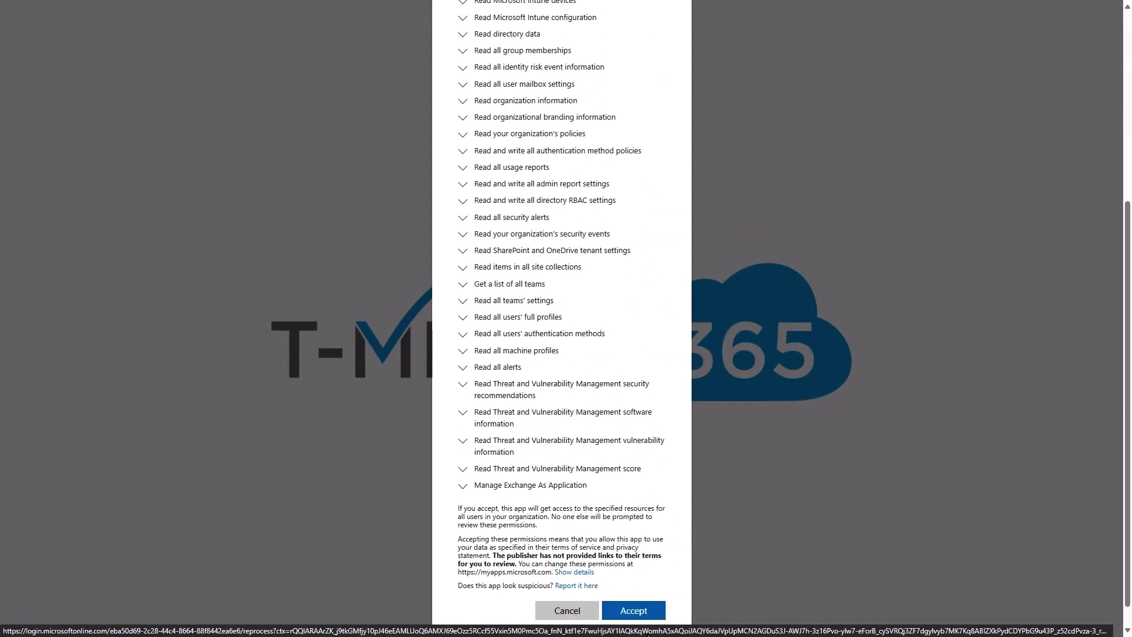
click(638, 613)
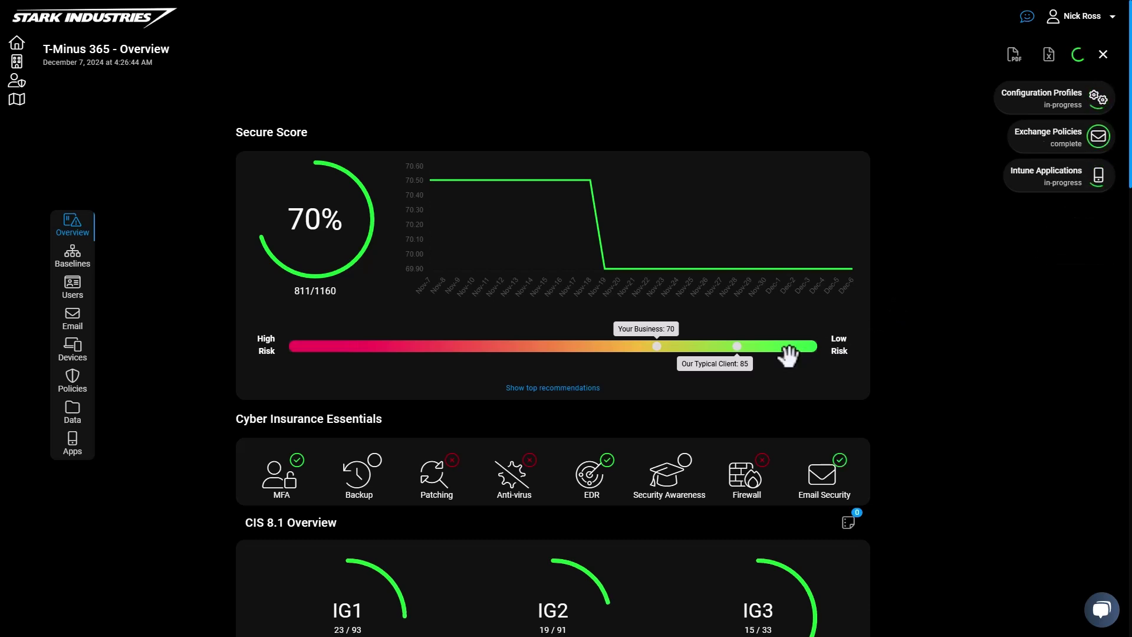
Step: Examine the assessment overview from the secure score and CIS 8.1 results through the users, email, devices and policies summaries
scroll(707, 362, down, 4)
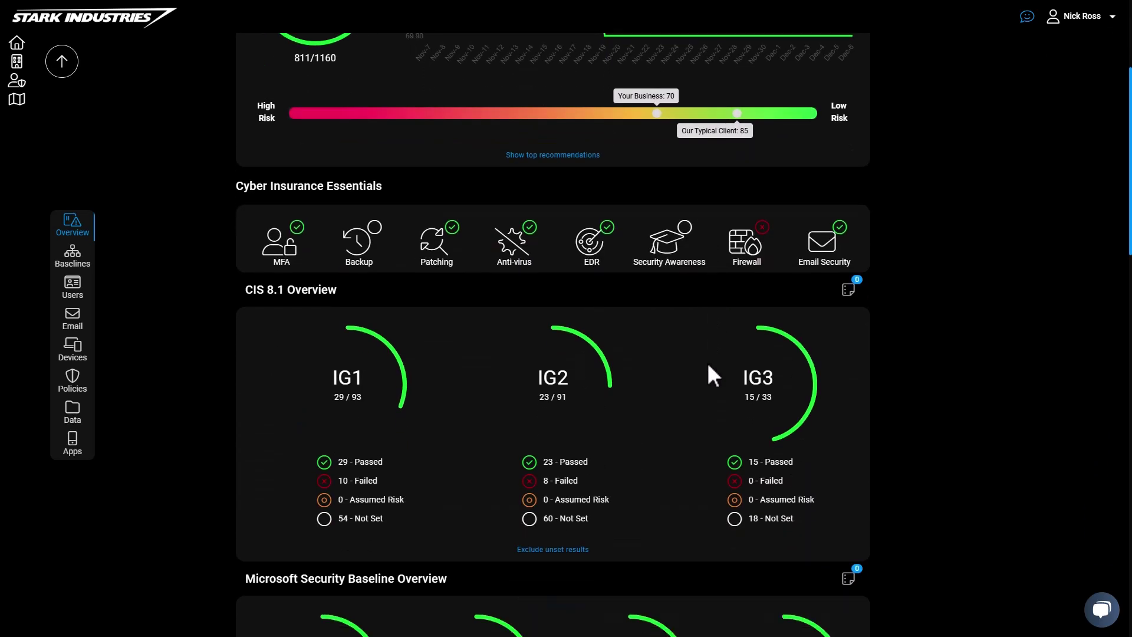
scroll(707, 364, down, 5)
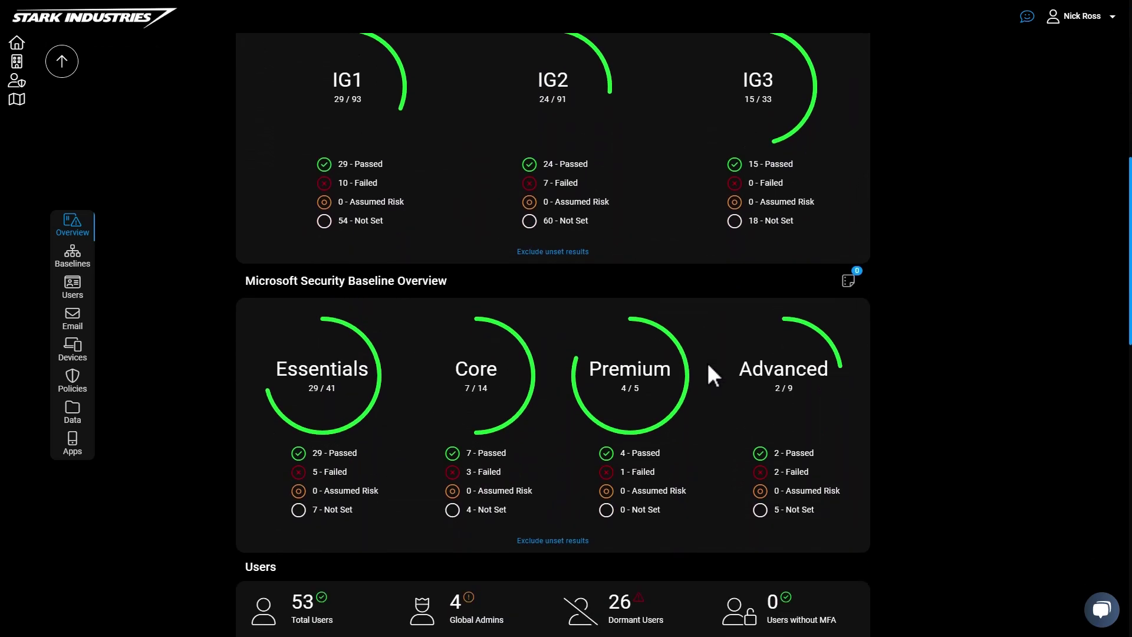
scroll(708, 365, down, 2)
scroll(709, 366, up, 9)
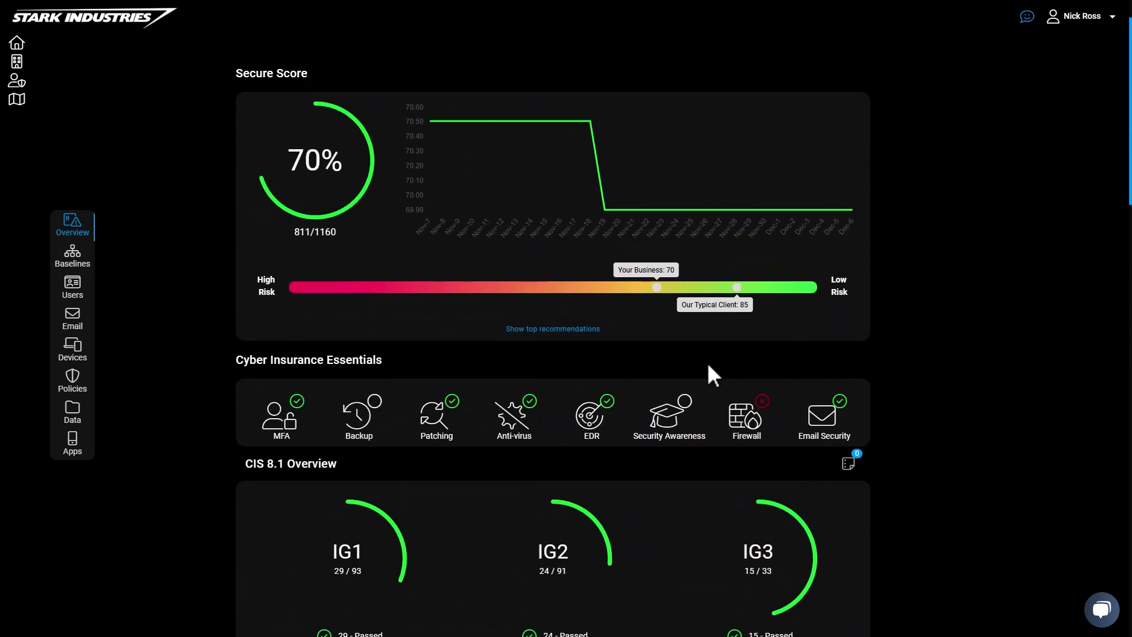
scroll(706, 362, down, 3)
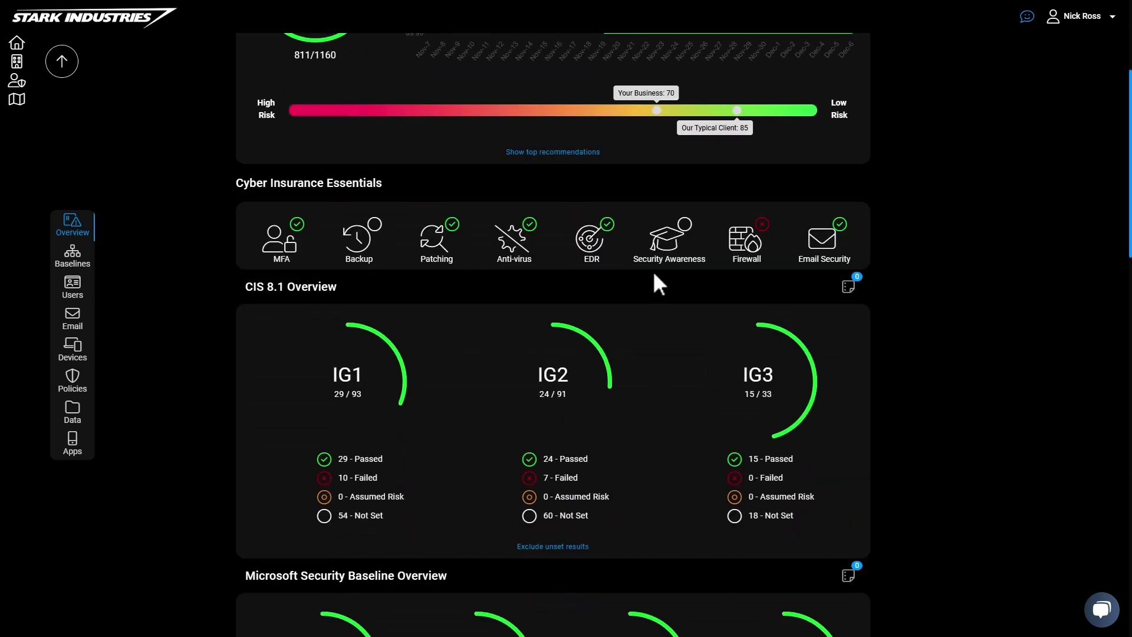
scroll(666, 295, down, 6)
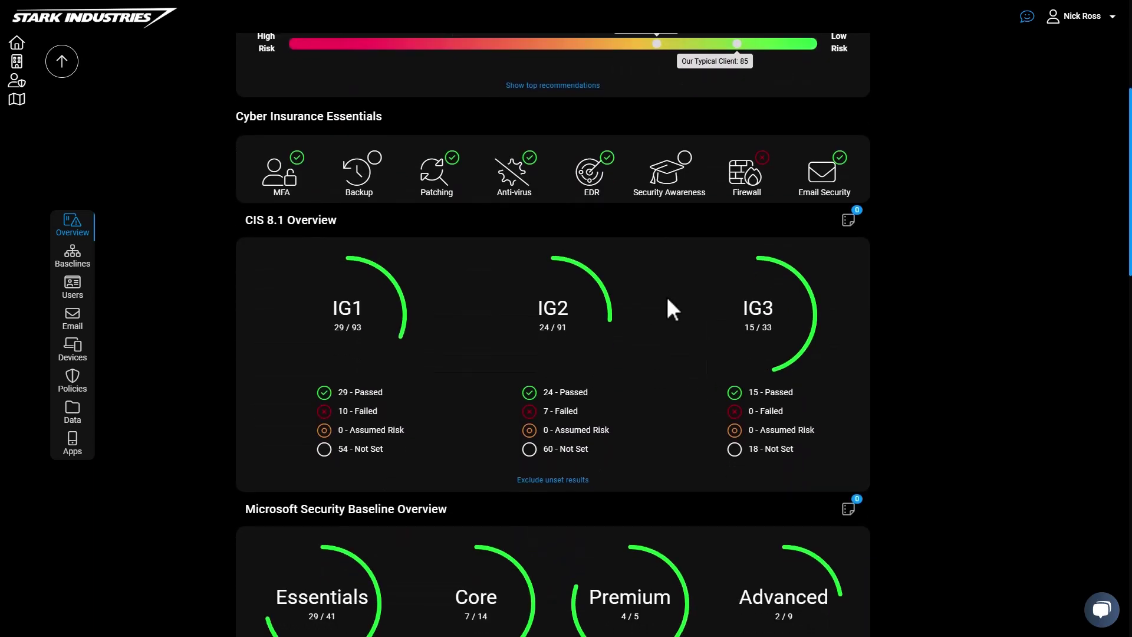
scroll(666, 296, down, 3)
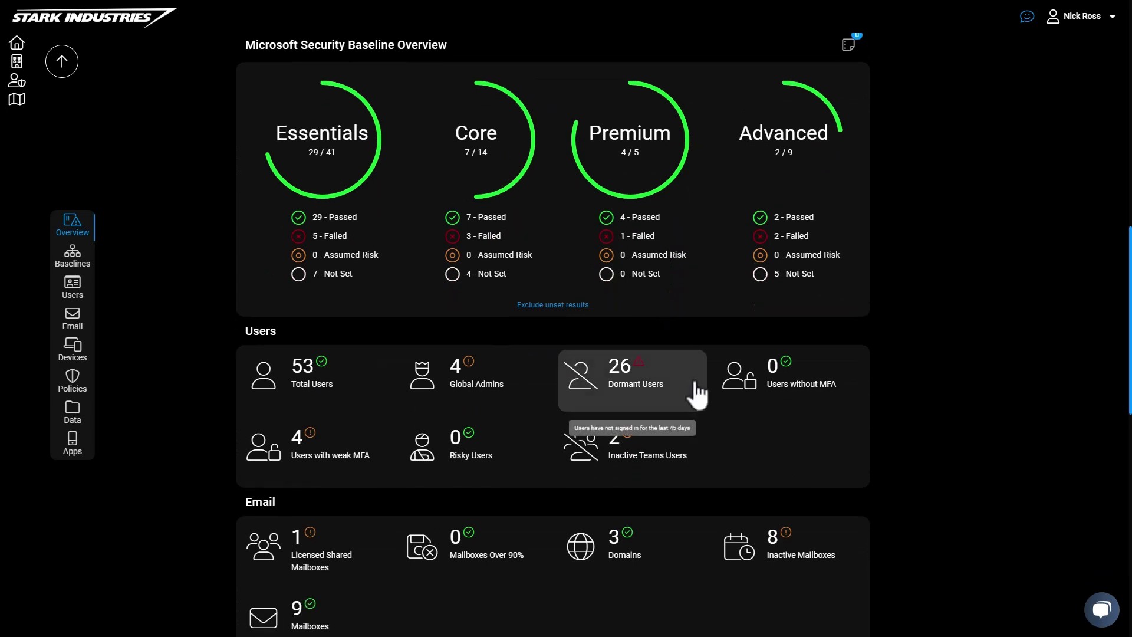
scroll(697, 391, down, 5)
scroll(697, 392, down, 6)
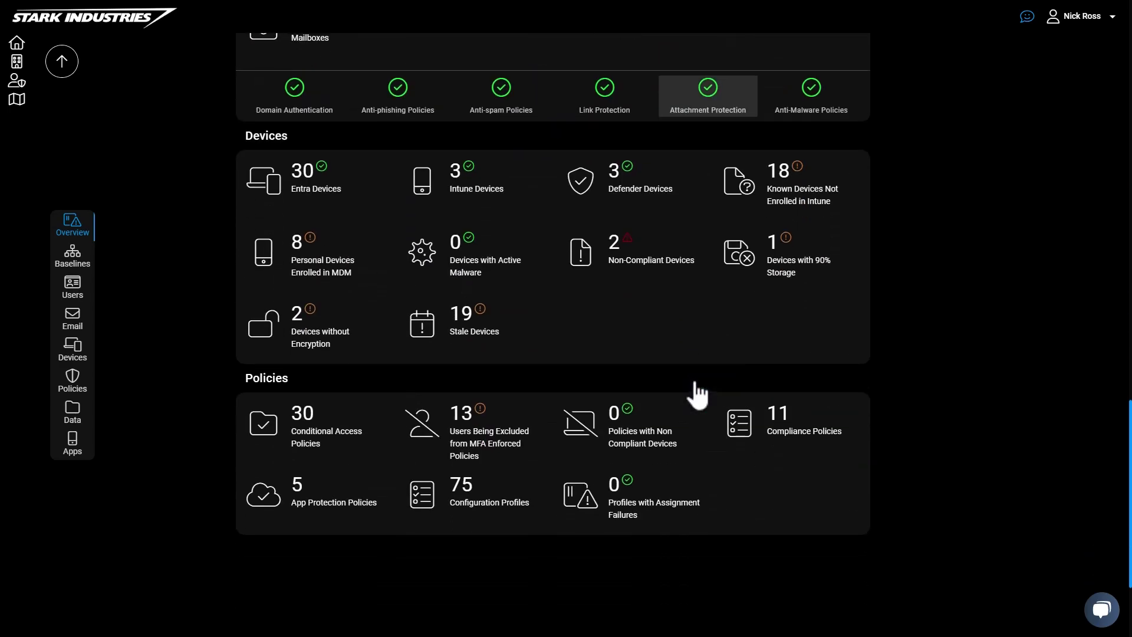
scroll(637, 404, up, 15)
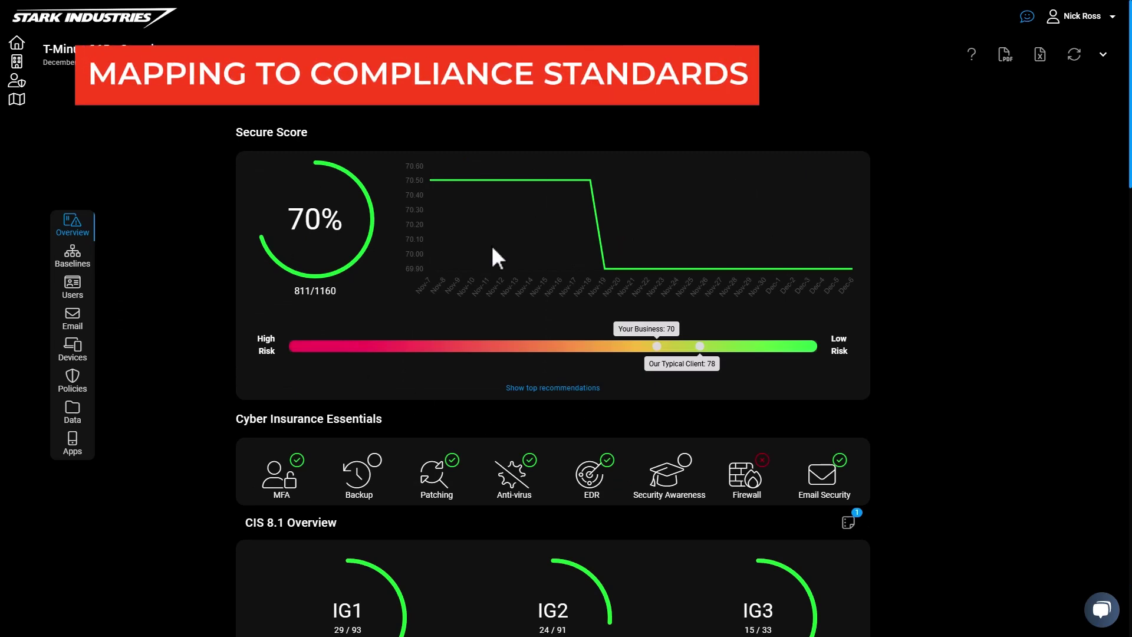
Step: Show the top secure score recommendations and review the listed items with their ranks and scores
click(586, 390)
scroll(468, 485, down, 1)
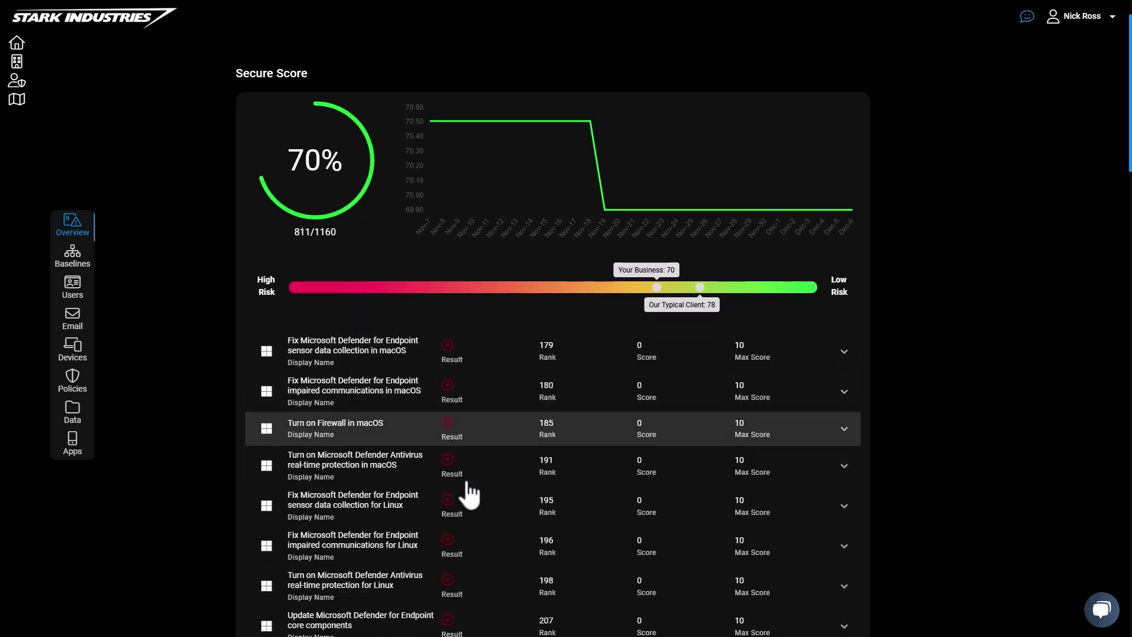
scroll(469, 494, down, 3)
scroll(467, 493, up, 4)
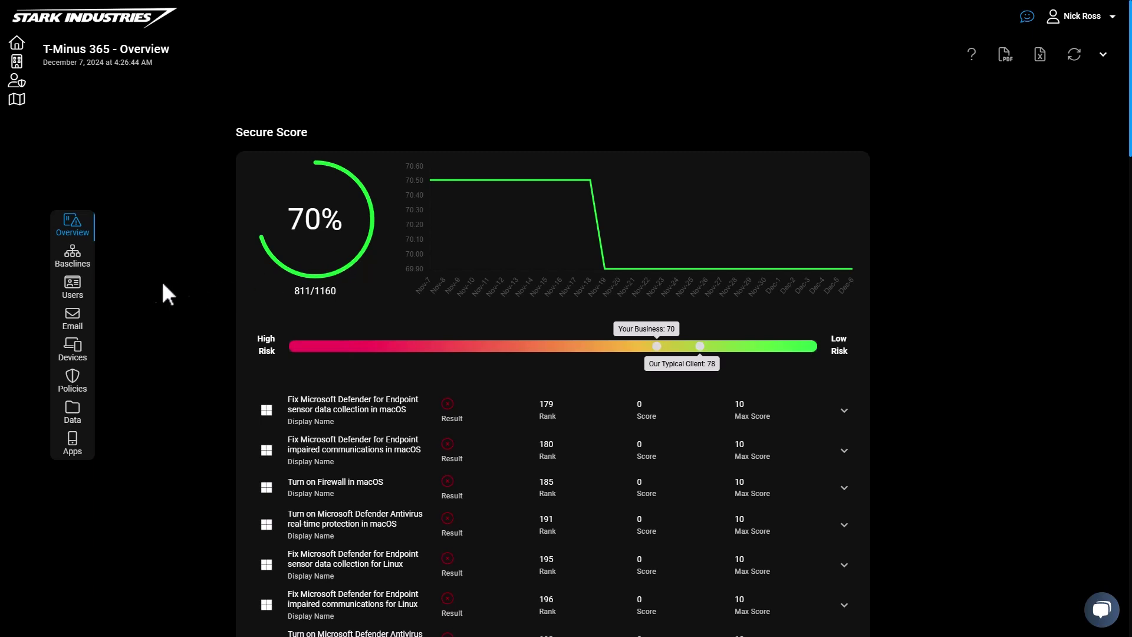
Step: Open the Baselines report and review the CloudCapsule baseline chart, the Microsoft security baseline overview and the Entra ID controls
click(91, 259)
scroll(416, 315, down, 5)
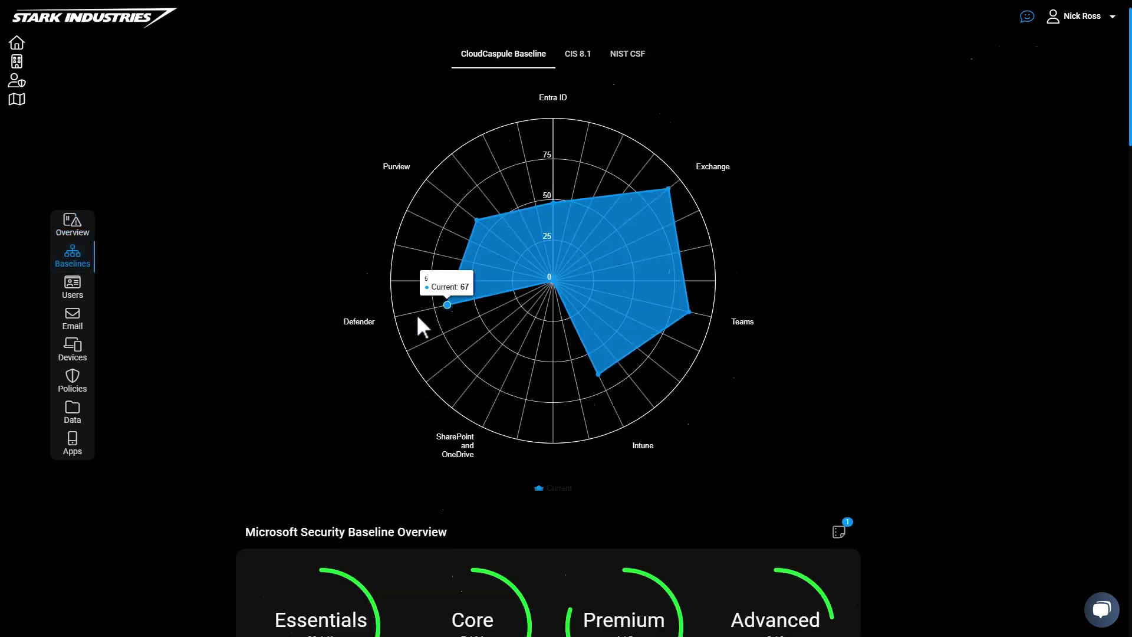
scroll(418, 317, down, 5)
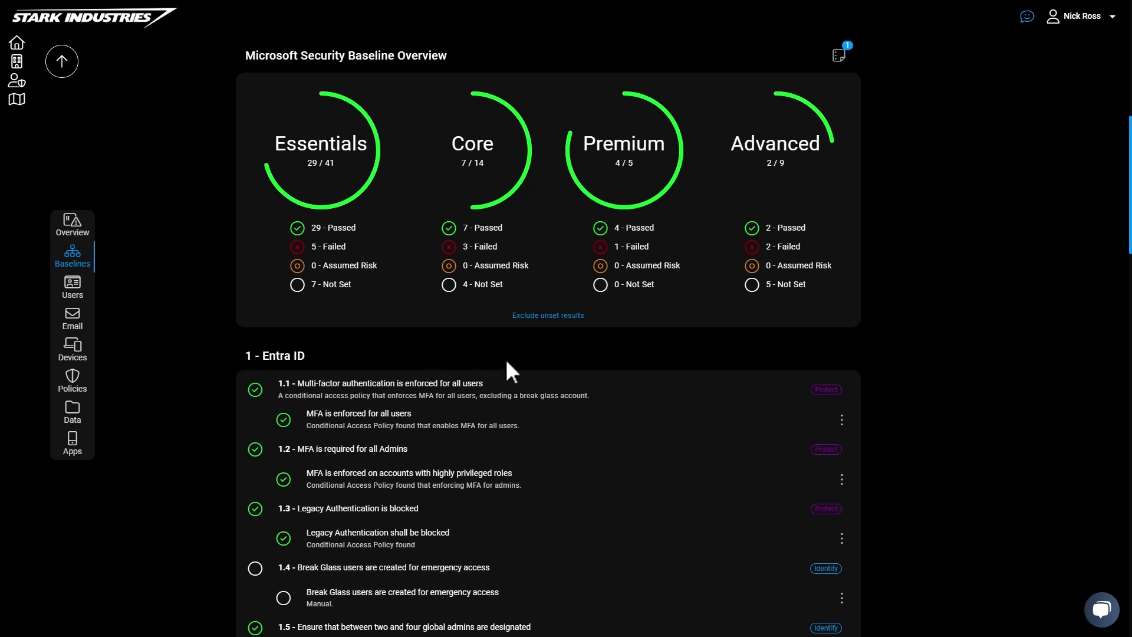
scroll(505, 362, down, 3)
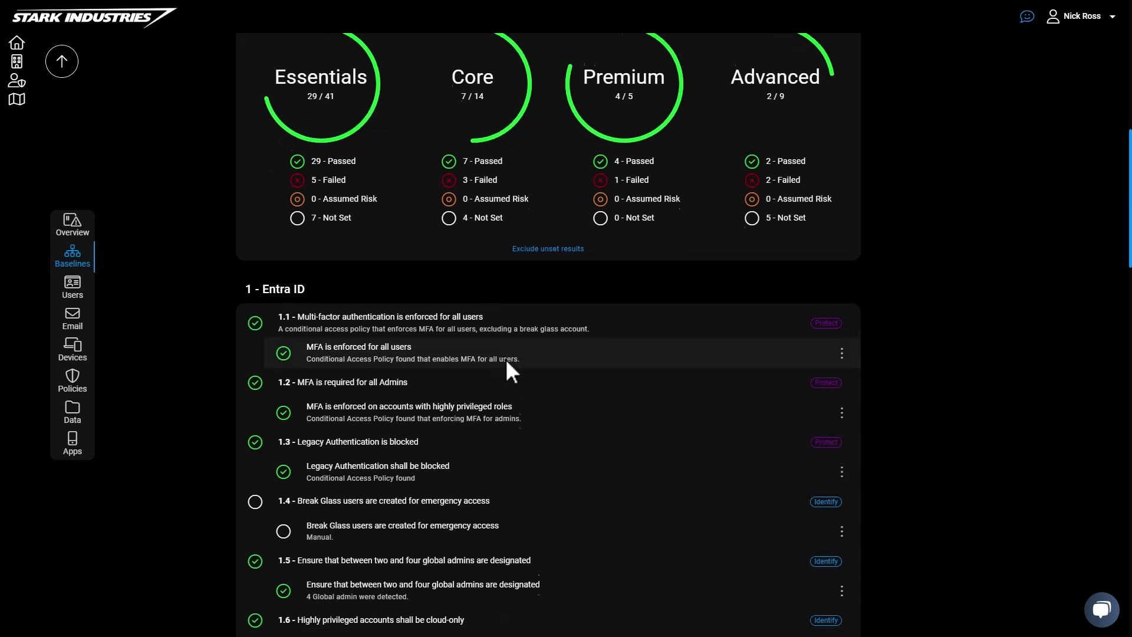
scroll(509, 372, down, 2)
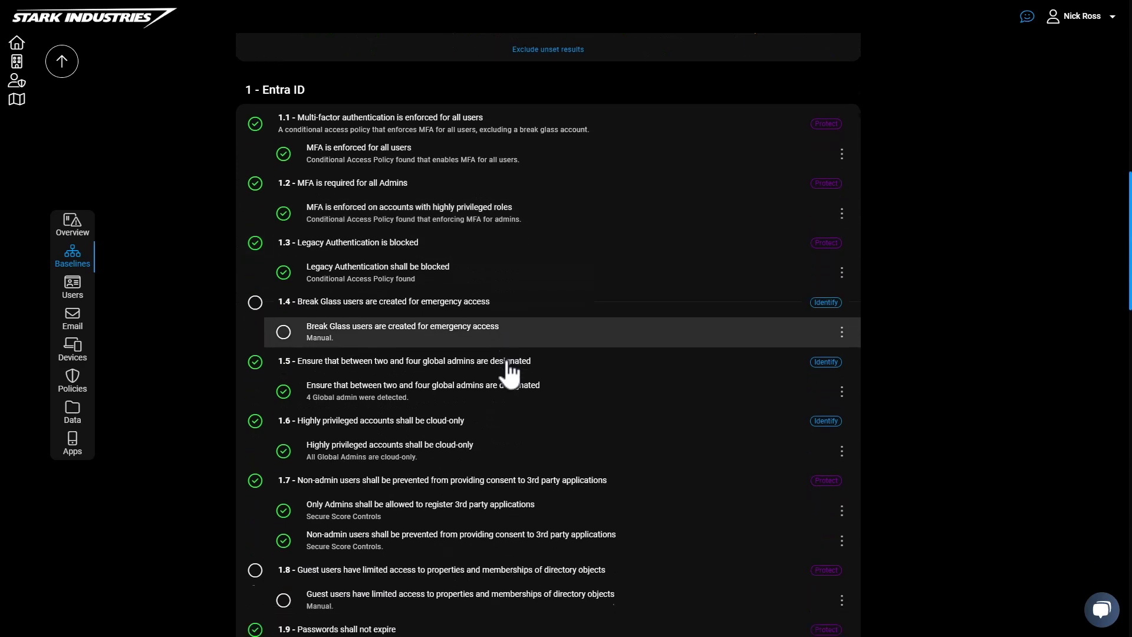
scroll(508, 373, up, 7)
scroll(506, 365, up, 6)
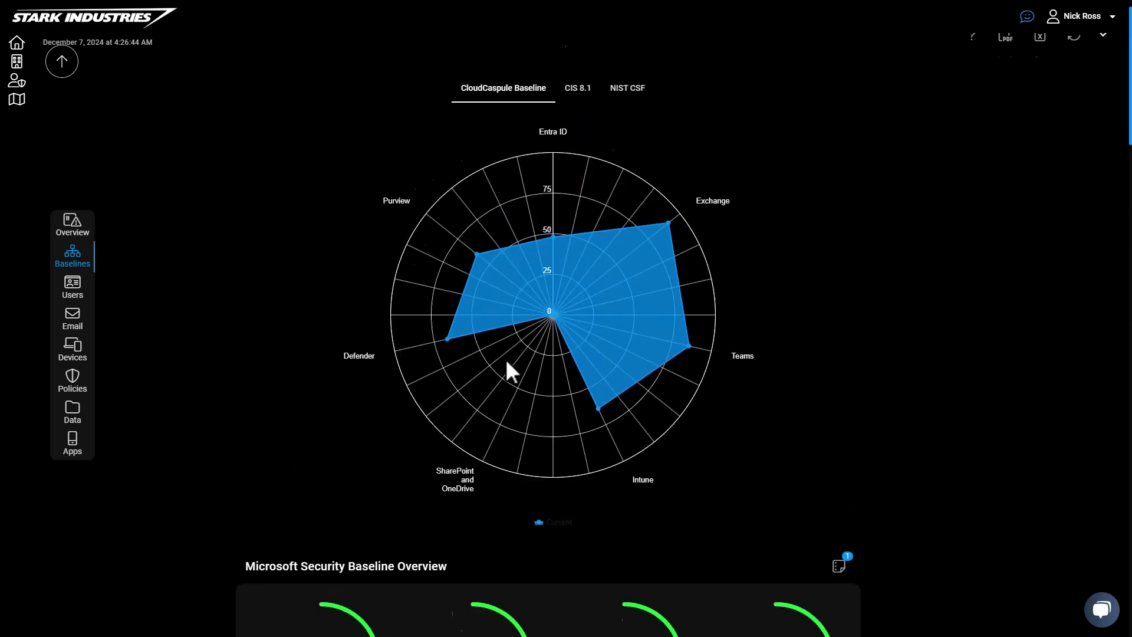
Step: Switch the baseline to CIS 8.1 and review its chart, implementation group overview and enterprise asset controls
click(587, 108)
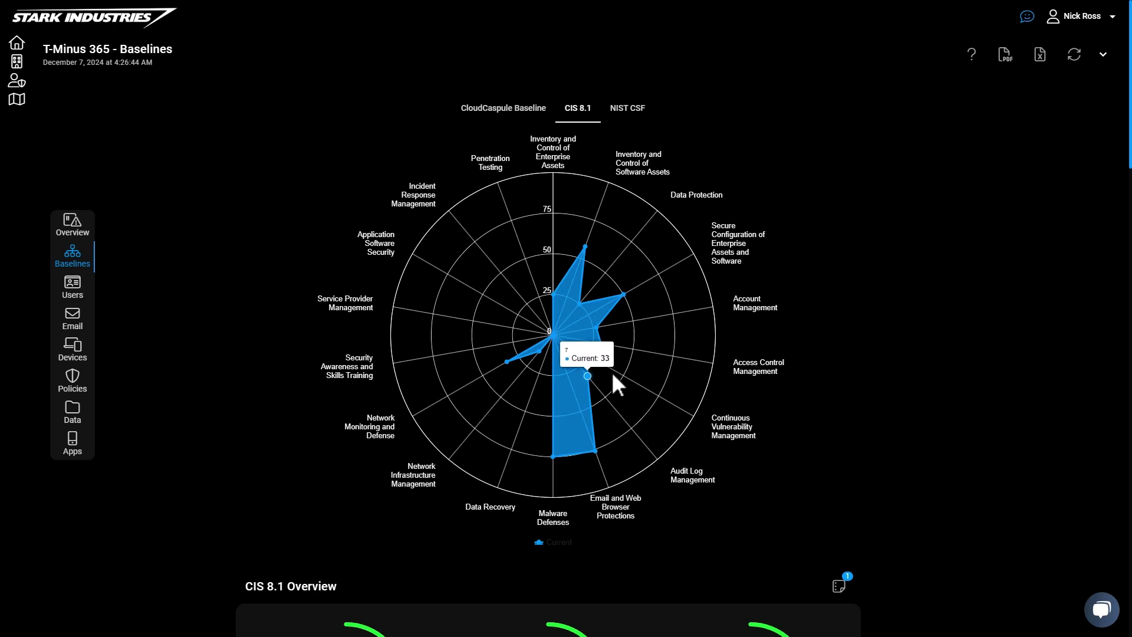
scroll(613, 386, down, 4)
scroll(608, 380, down, 5)
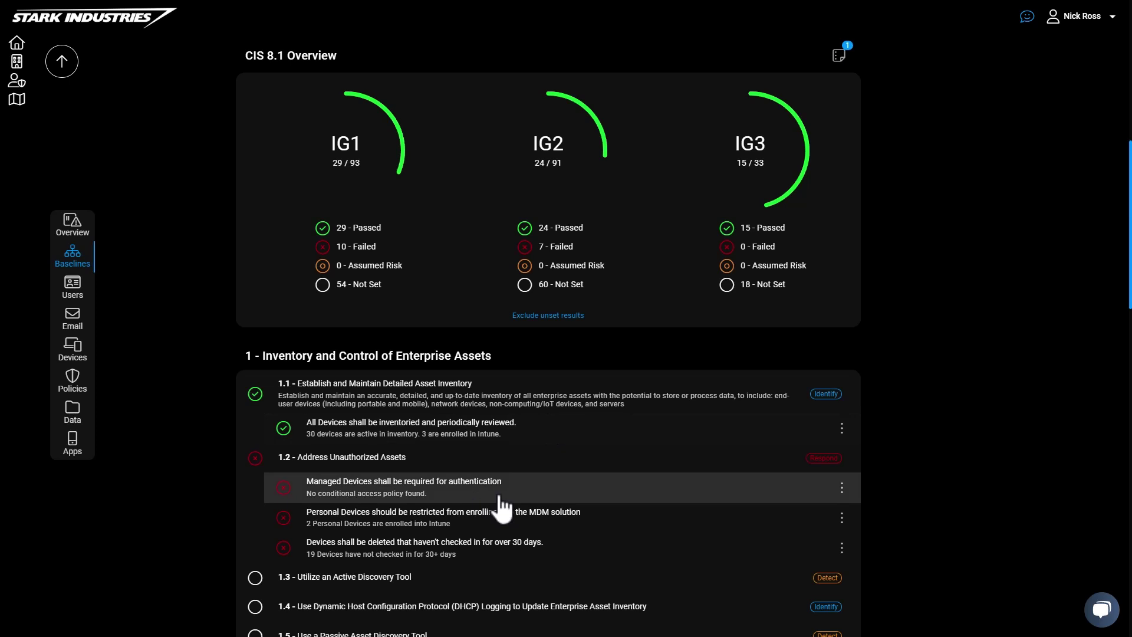
Step: Open the finding on deleting devices that haven't checked in for over 30 days and view its remediation instructions
click(404, 557)
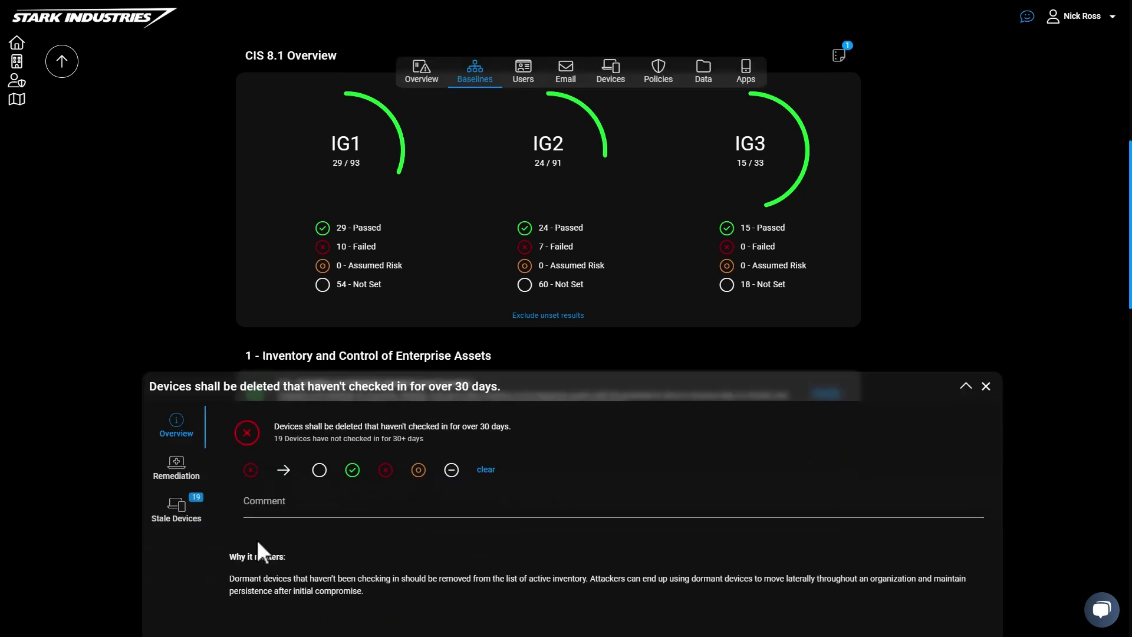
scroll(257, 539, down, 4)
click(171, 469)
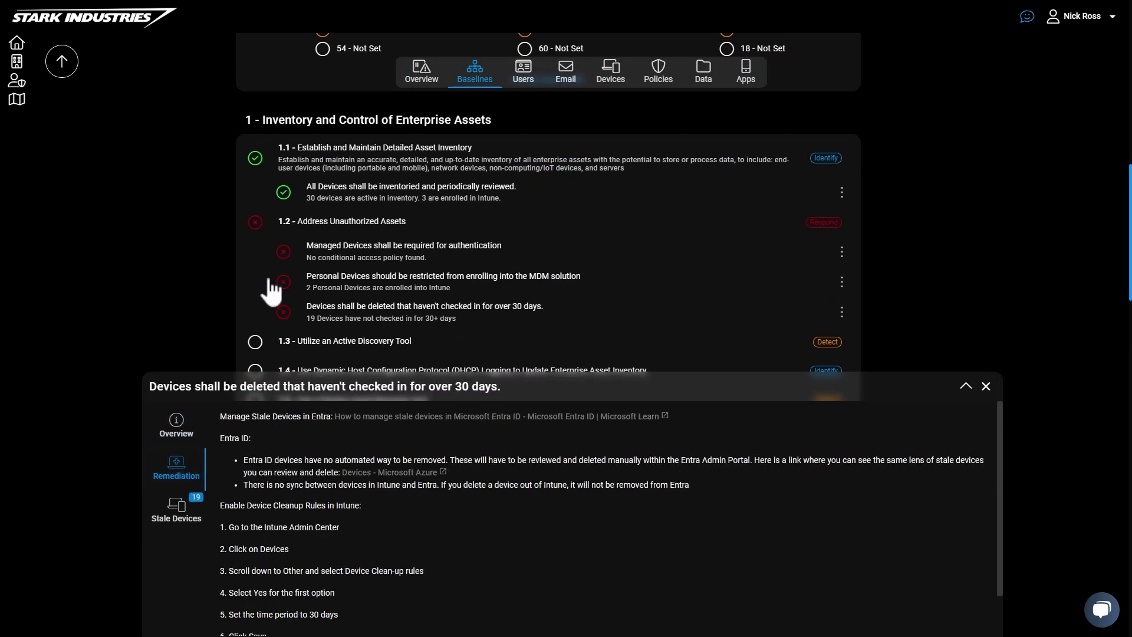
Step: Review the stale devices listed for the finding, including enrollment and days since login, and close its details
click(199, 520)
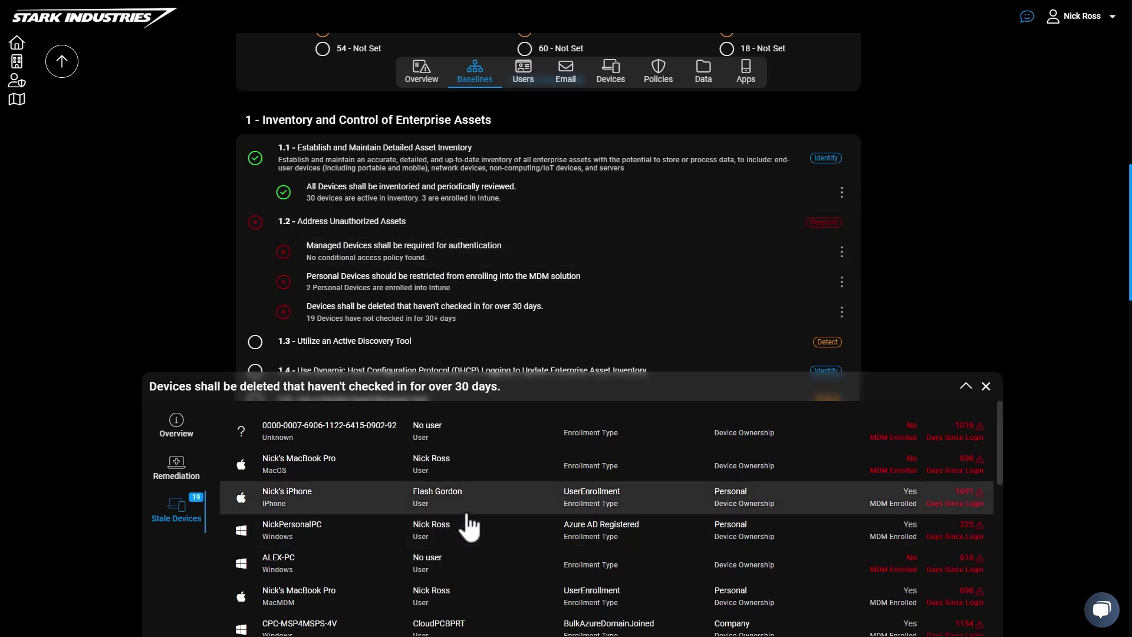
scroll(543, 531, down, 1)
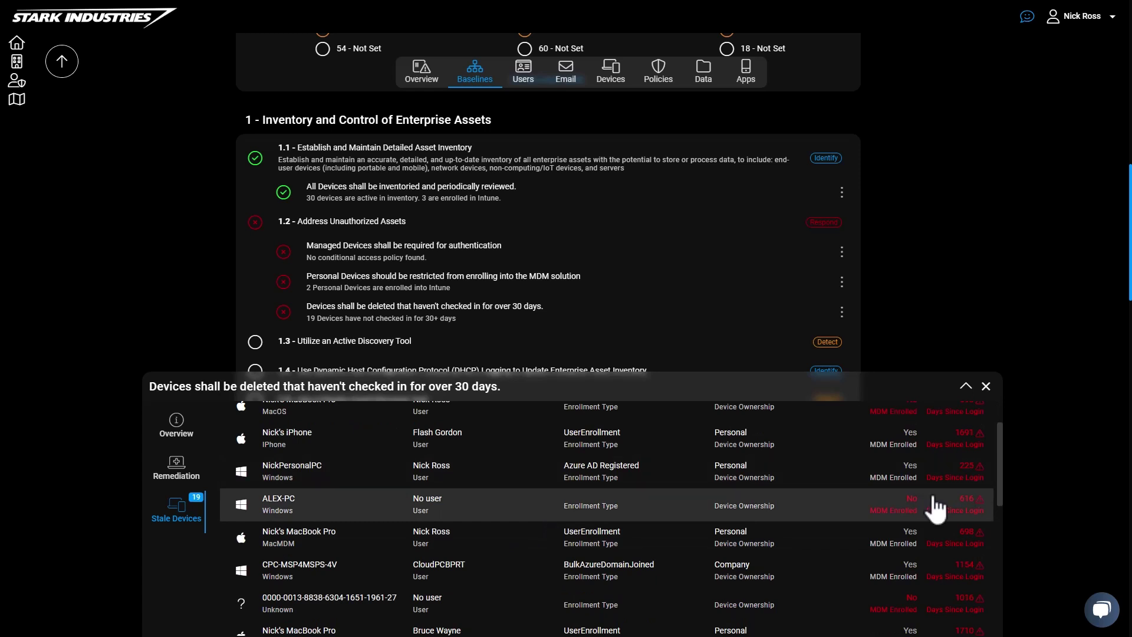
scroll(936, 507, down, 1)
scroll(936, 507, up, 2)
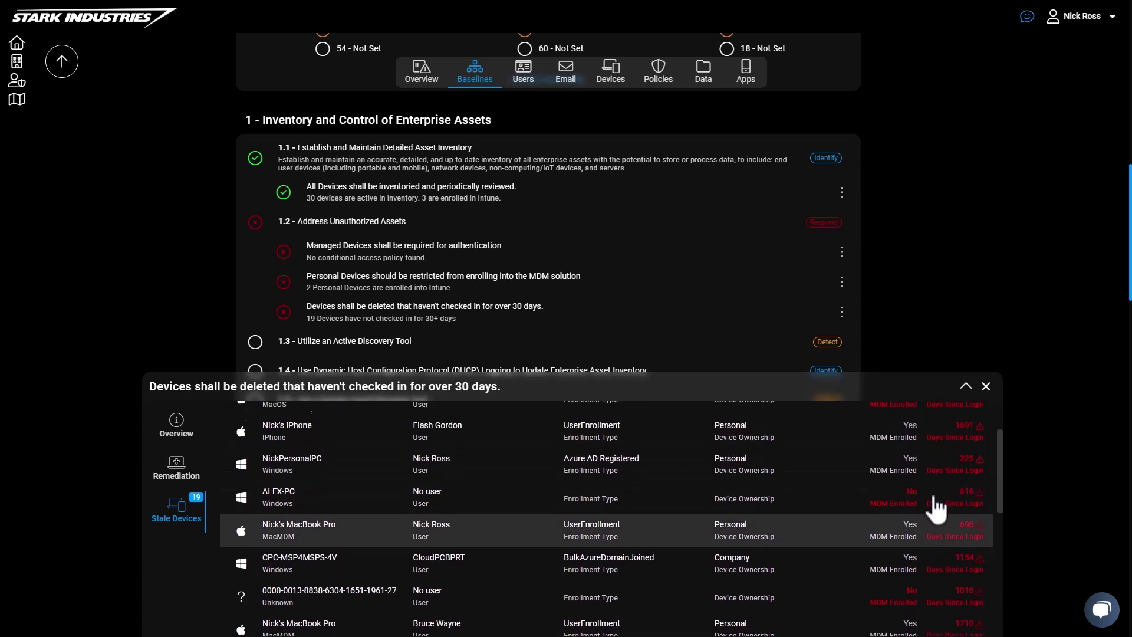
scroll(936, 507, up, 2)
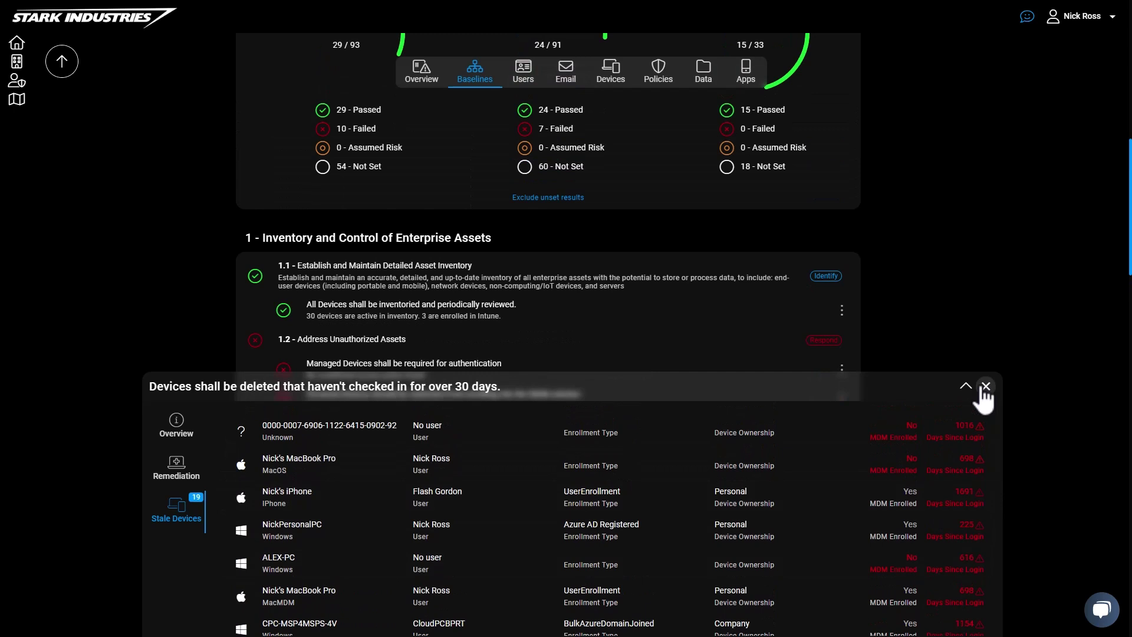
scroll(913, 319, up, 2)
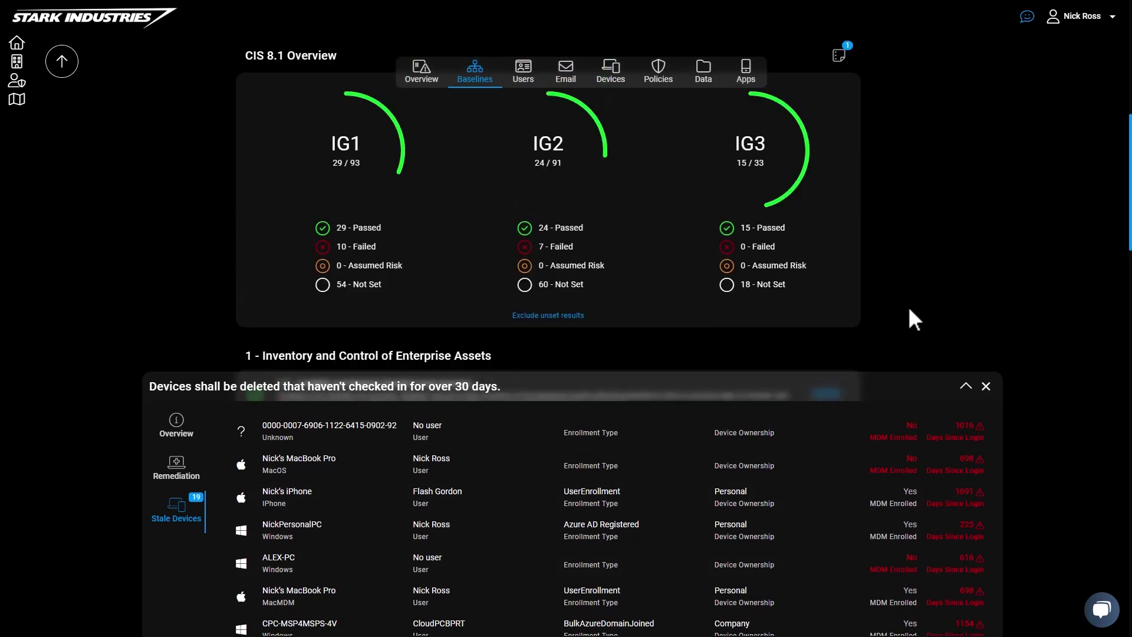
click(985, 387)
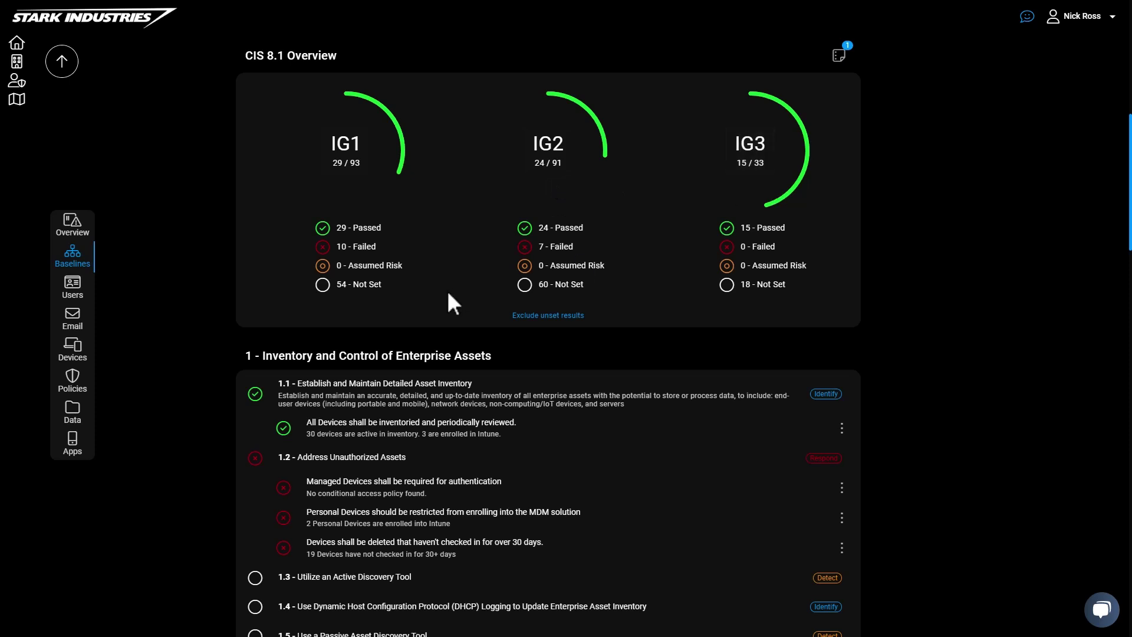
Step: Filter the CIS 8.1 controls to IG1 and look over the enterprise and software asset controls
click(361, 169)
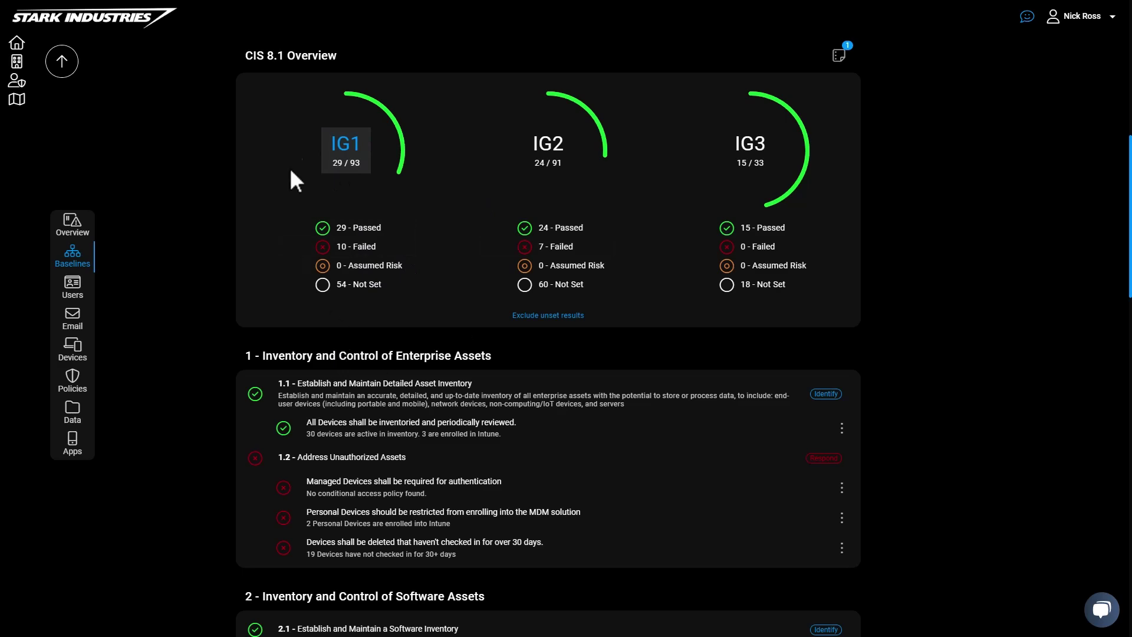
scroll(455, 335, down, 4)
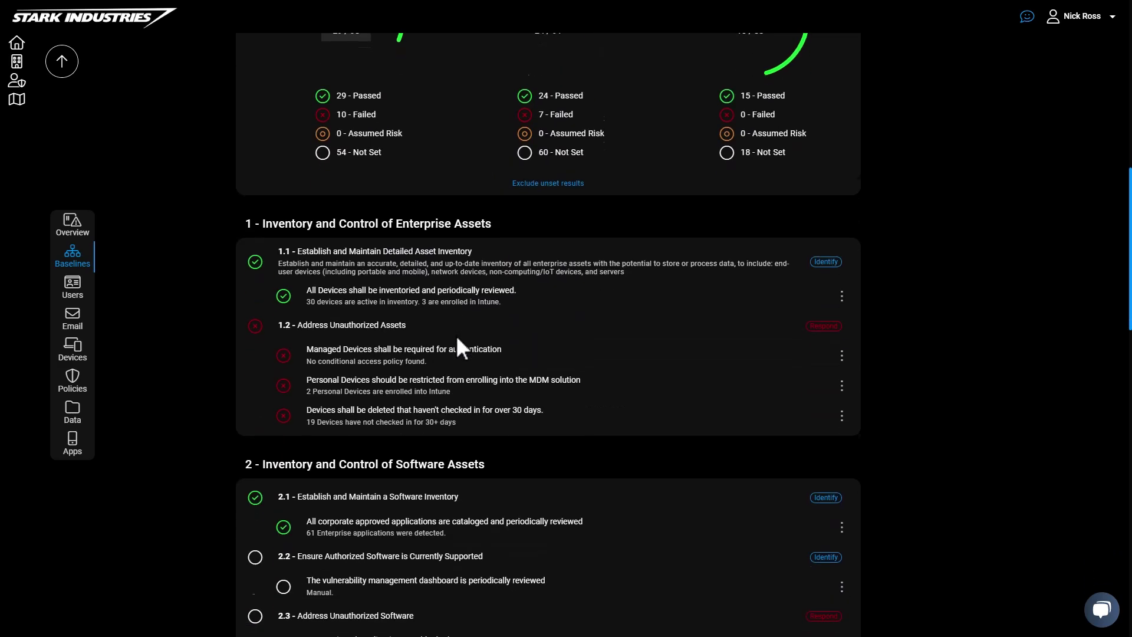
scroll(457, 338, up, 6)
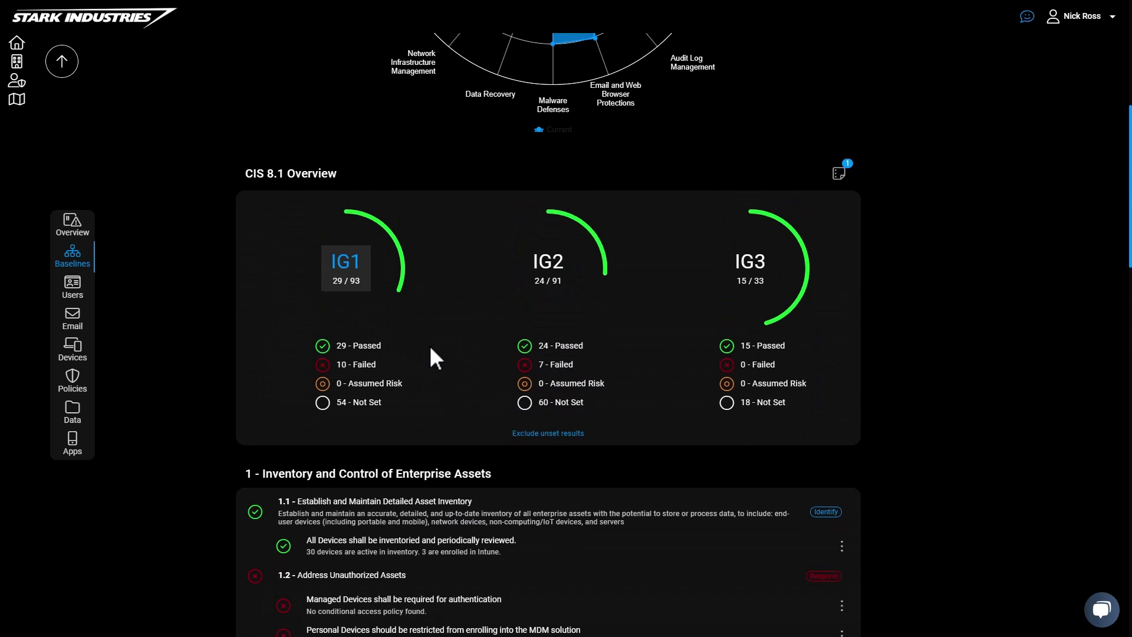
scroll(436, 395, down, 1)
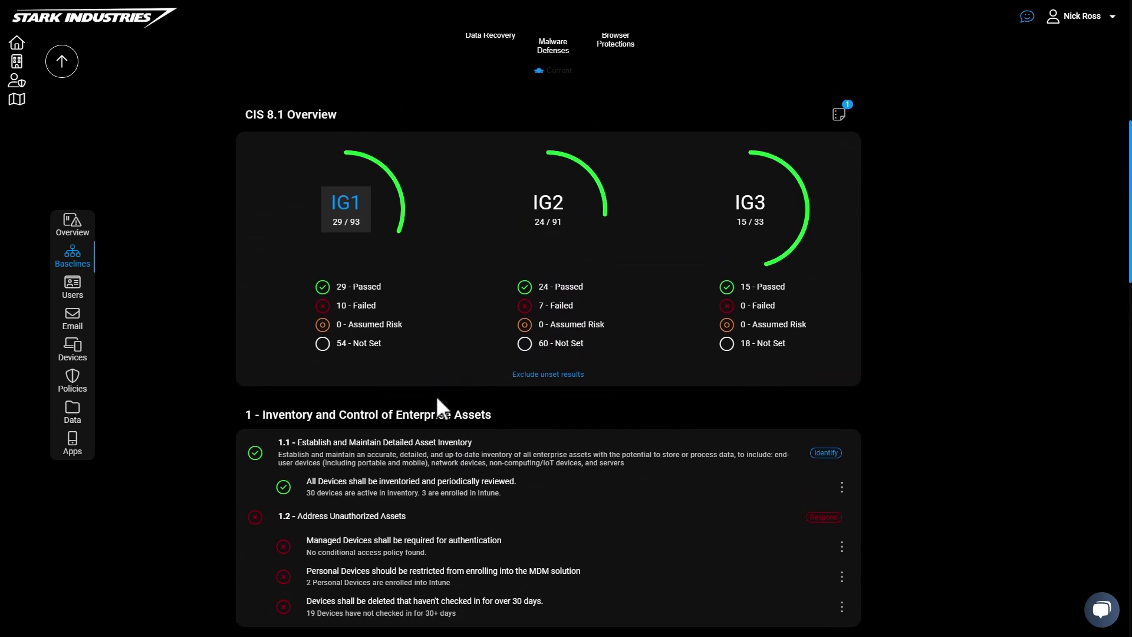
Step: Open the finding on requiring managed devices for authentication and review its rationale, licensing considerations and end-user impact
click(373, 549)
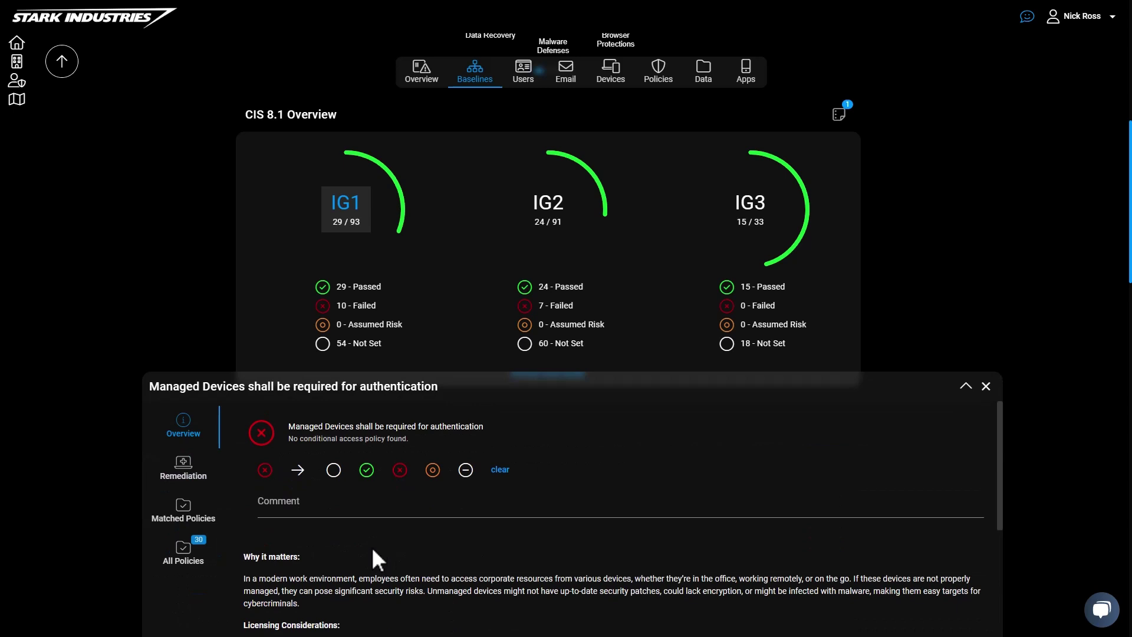
scroll(371, 546, down, 3)
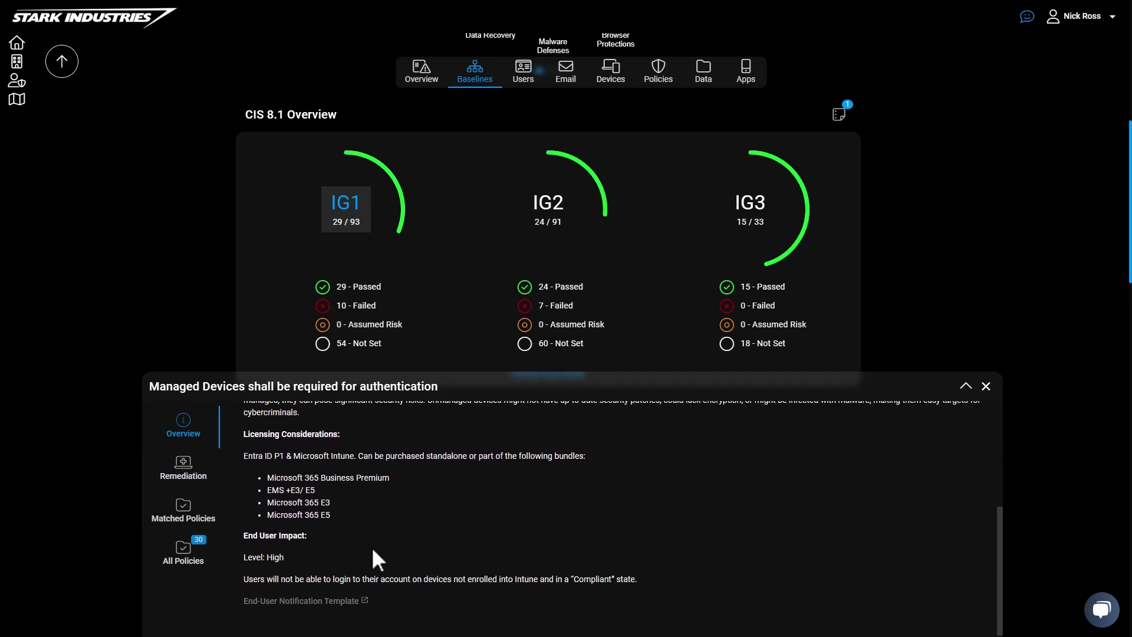
scroll(378, 548, up, 4)
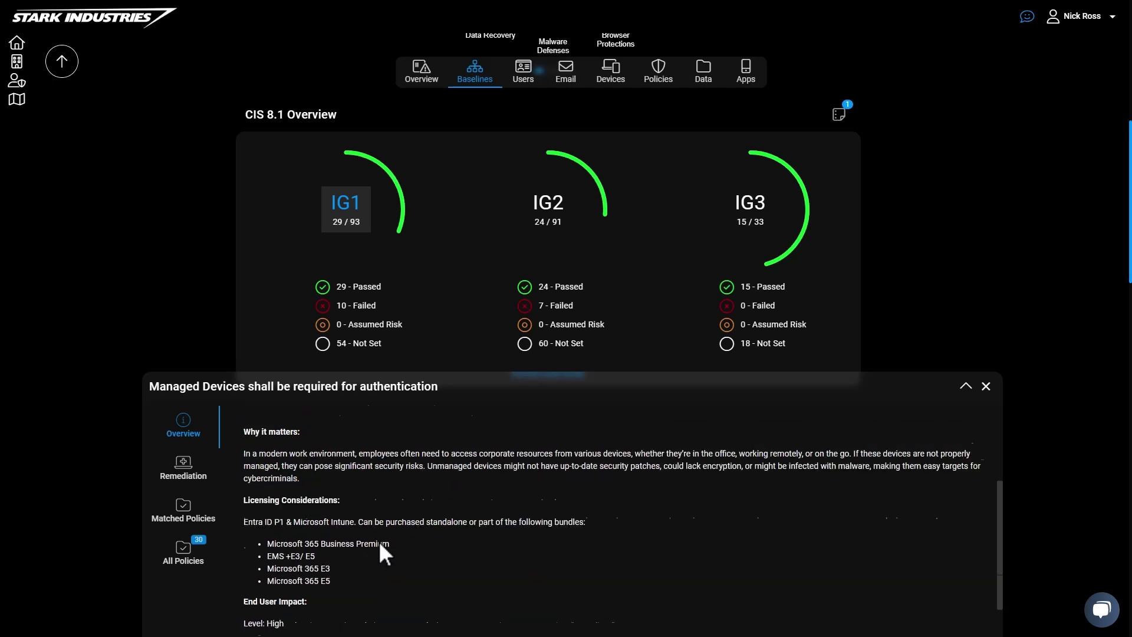
scroll(378, 543, down, 3)
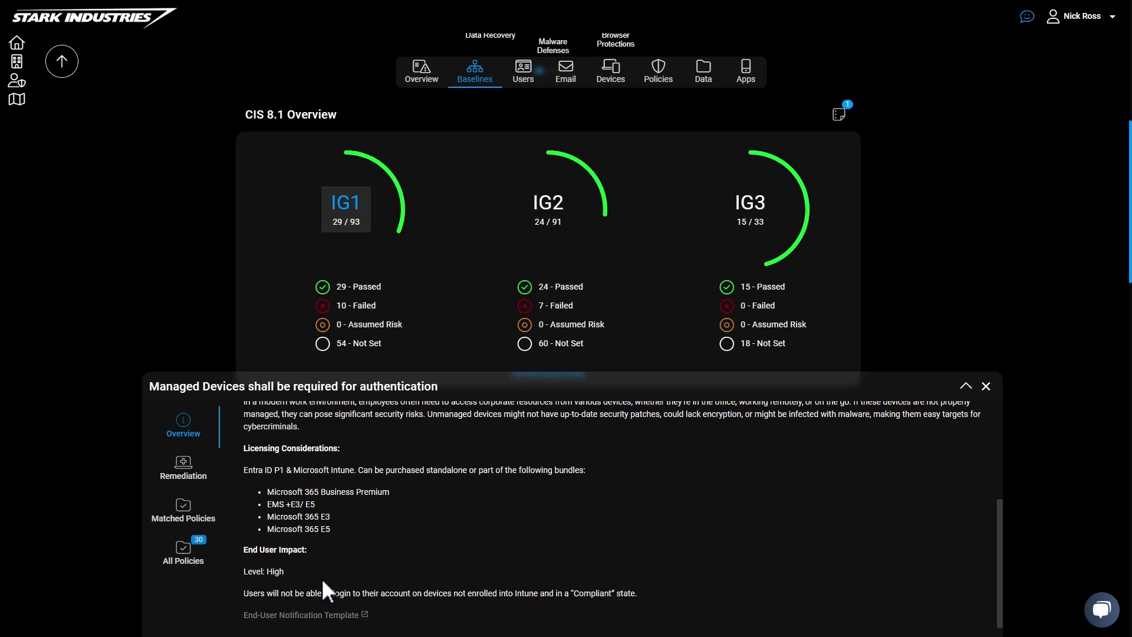
scroll(437, 393, up, 6)
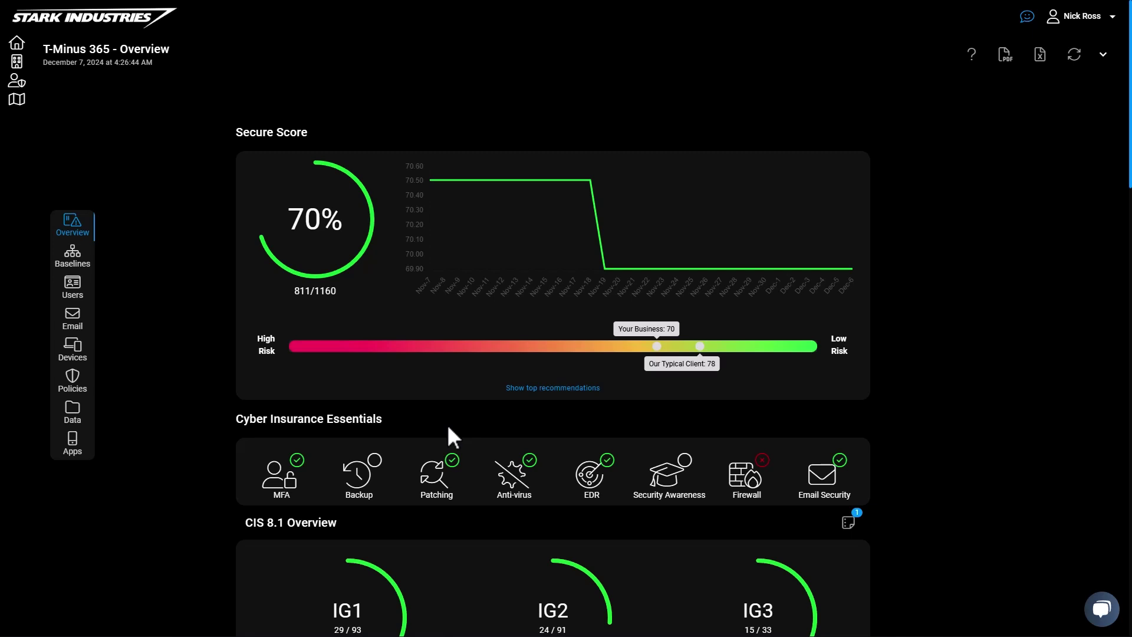
Step: Mark the Backup item under Cyber Insurance Essentials as passed with the comment "Acronis Email and File backup" and close its details
scroll(445, 428, down, 1)
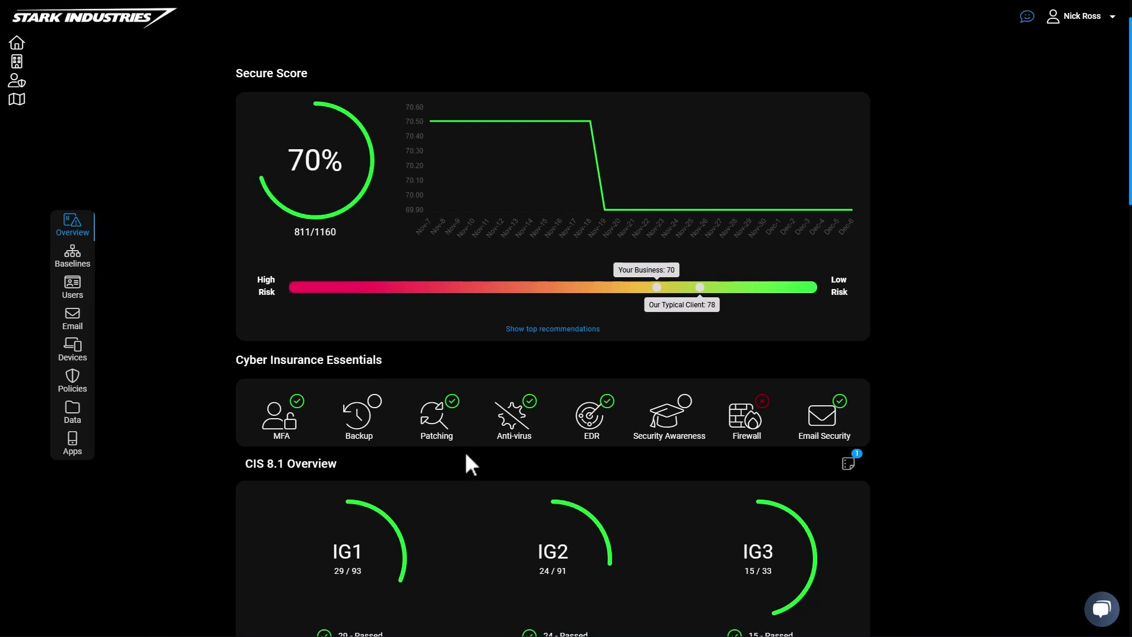
click(374, 435)
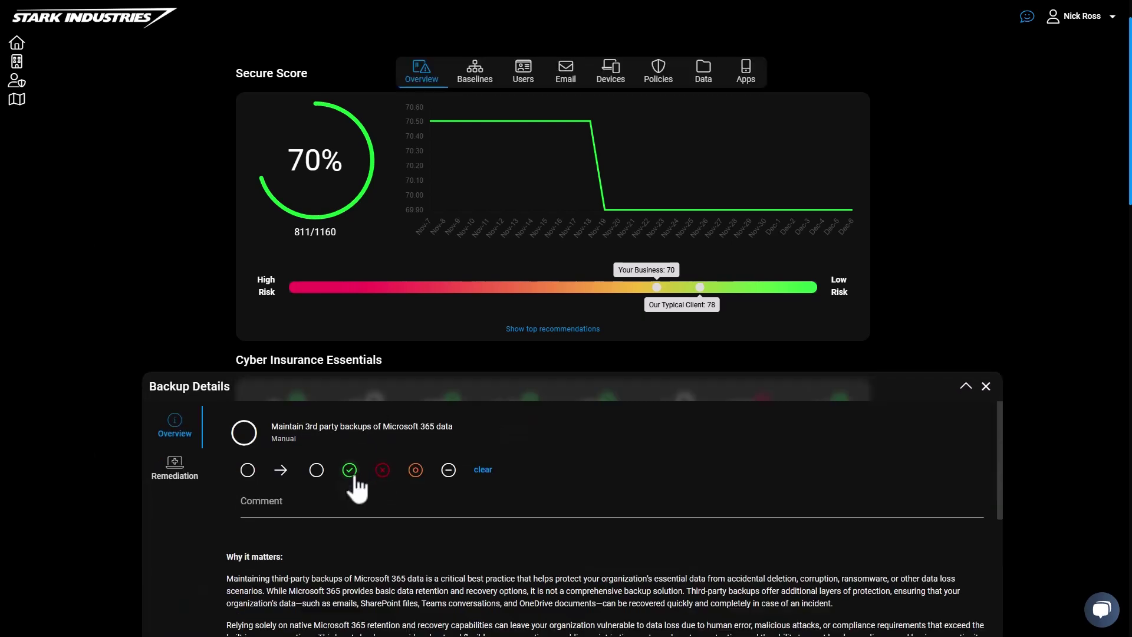
click(359, 510)
text(Acon)
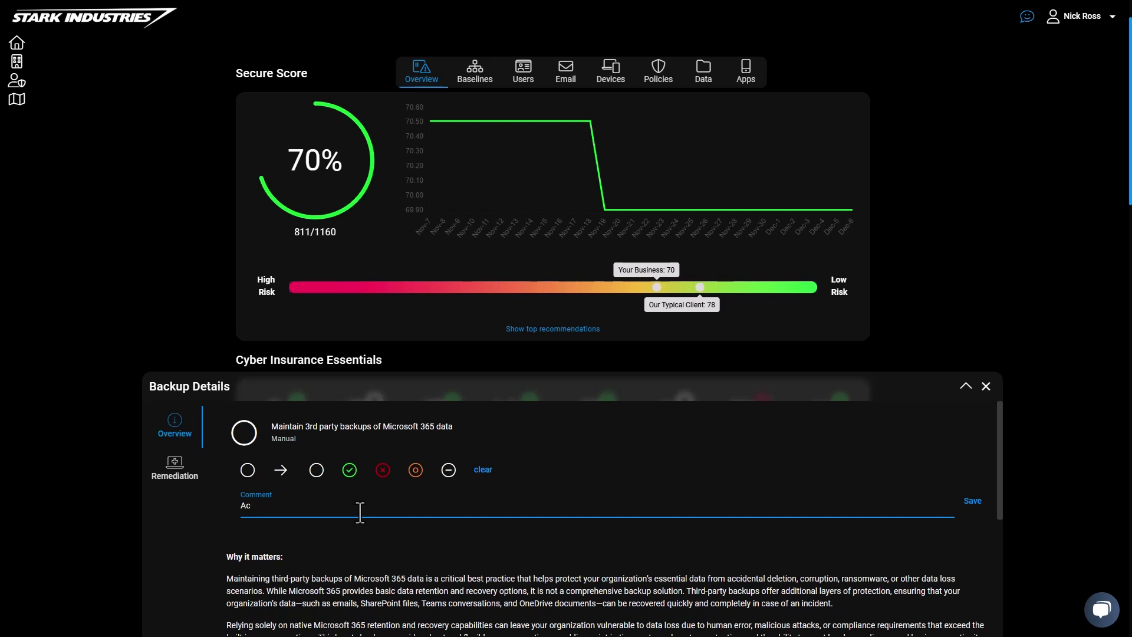
key(BackSpace)
text(crno)
key(BackSpace)
key(BackSpace)
text(onis Email and File backup)
click(353, 471)
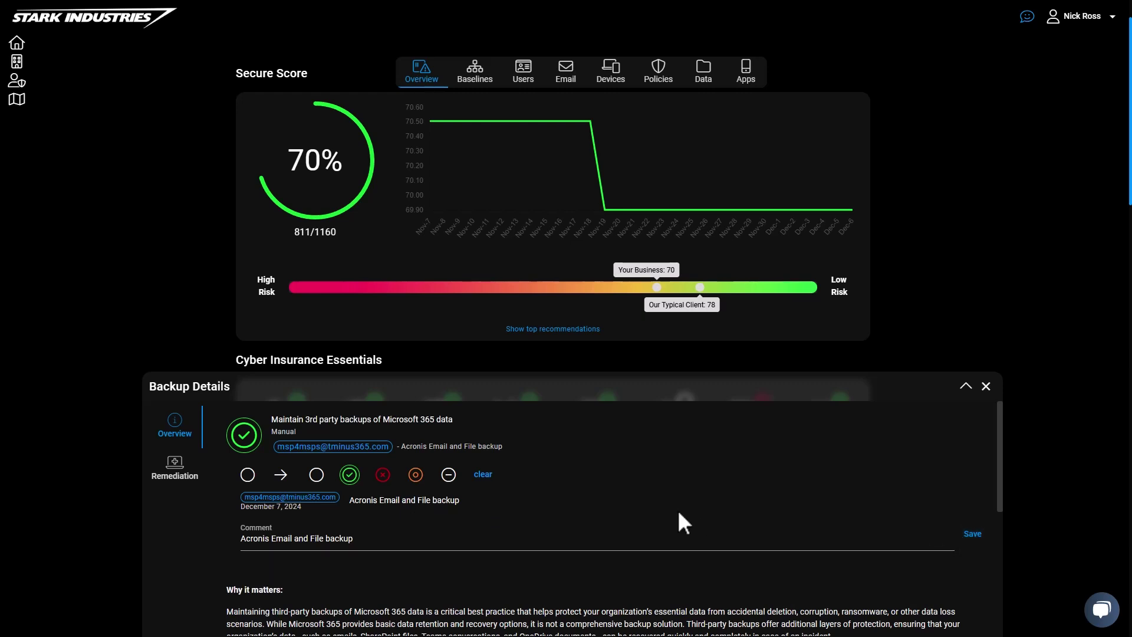
click(986, 386)
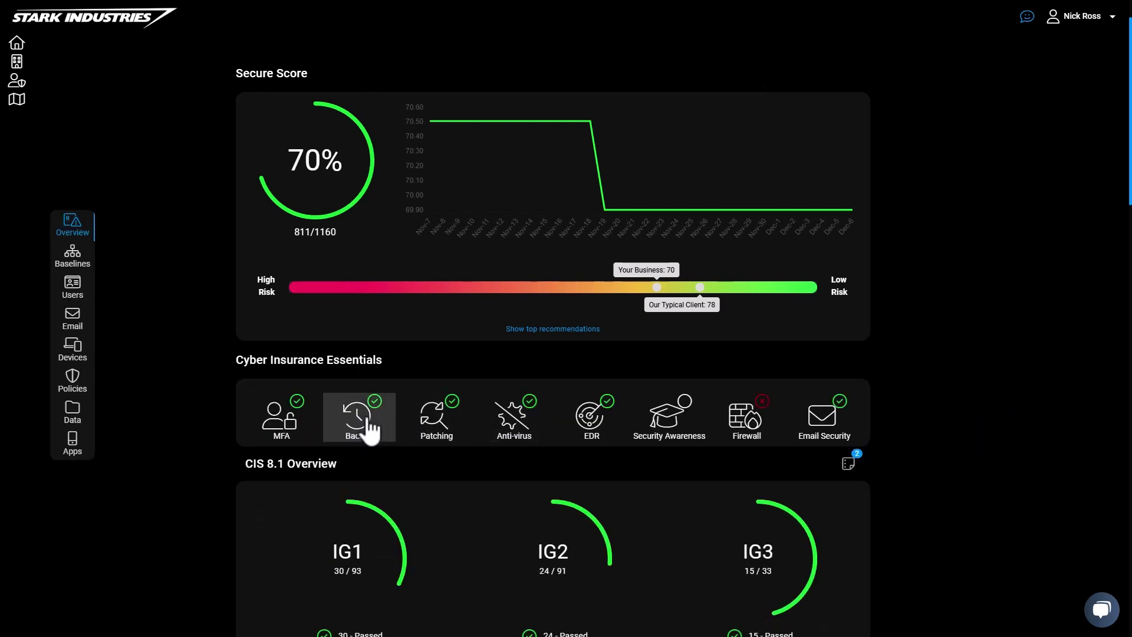
Step: View the log of manual status changes for CIS 8.1 and close it
click(848, 464)
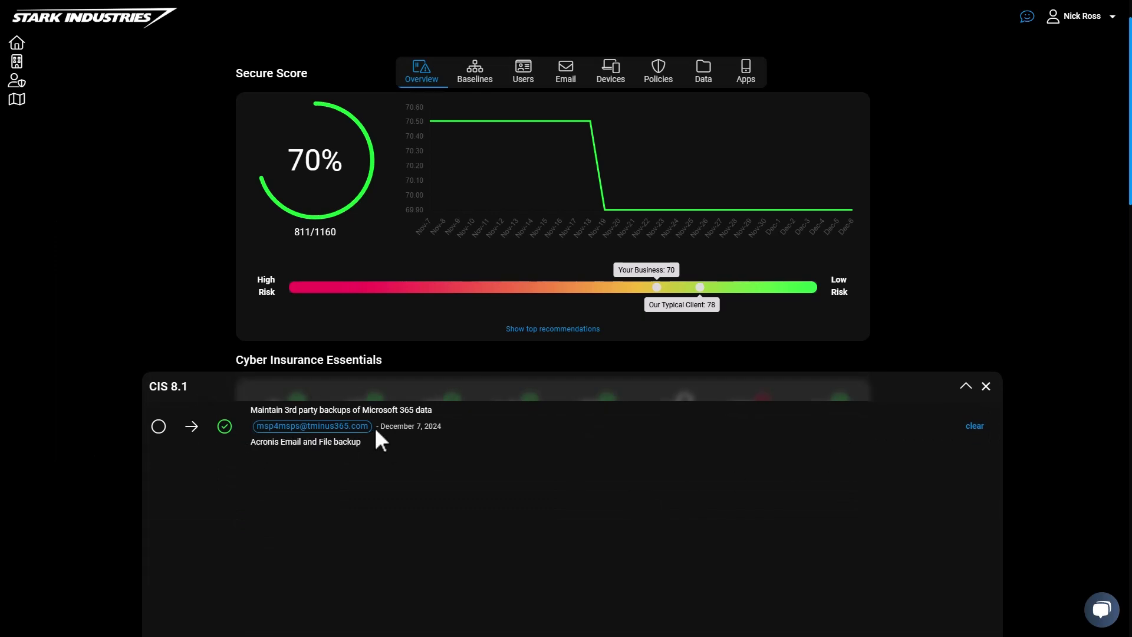
click(987, 386)
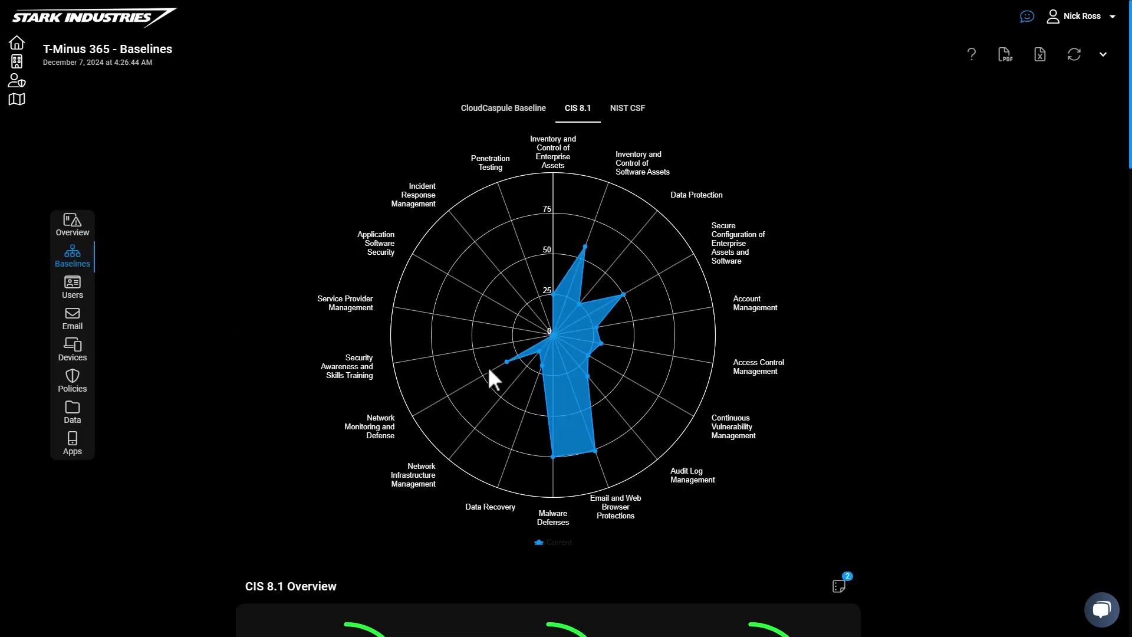
Step: Set the CIS 8.1 control 1.2 finding on managed devices for authentication to assumed risk and check the implementation group overview
scroll(487, 366, down, 8)
scroll(486, 366, down, 2)
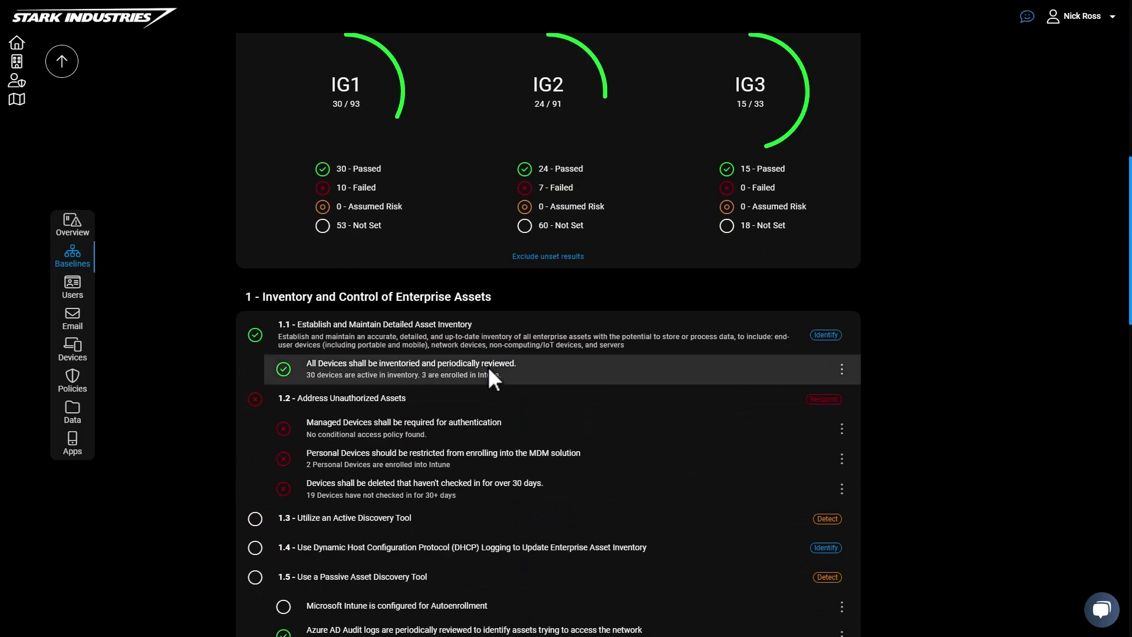
scroll(486, 366, down, 2)
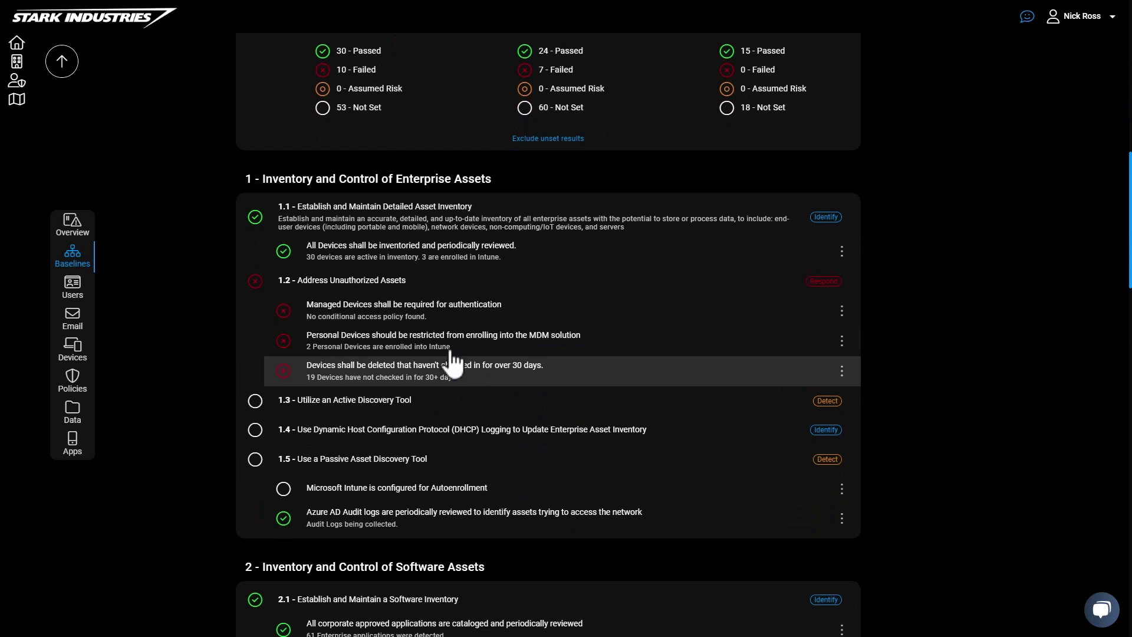
click(419, 313)
click(433, 469)
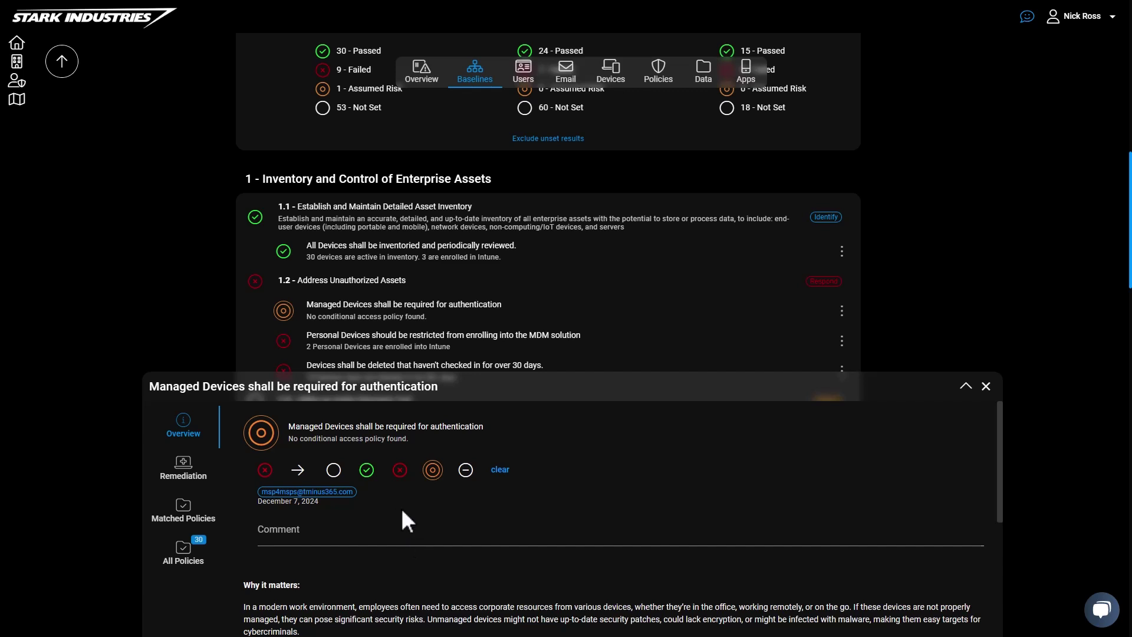
click(399, 530)
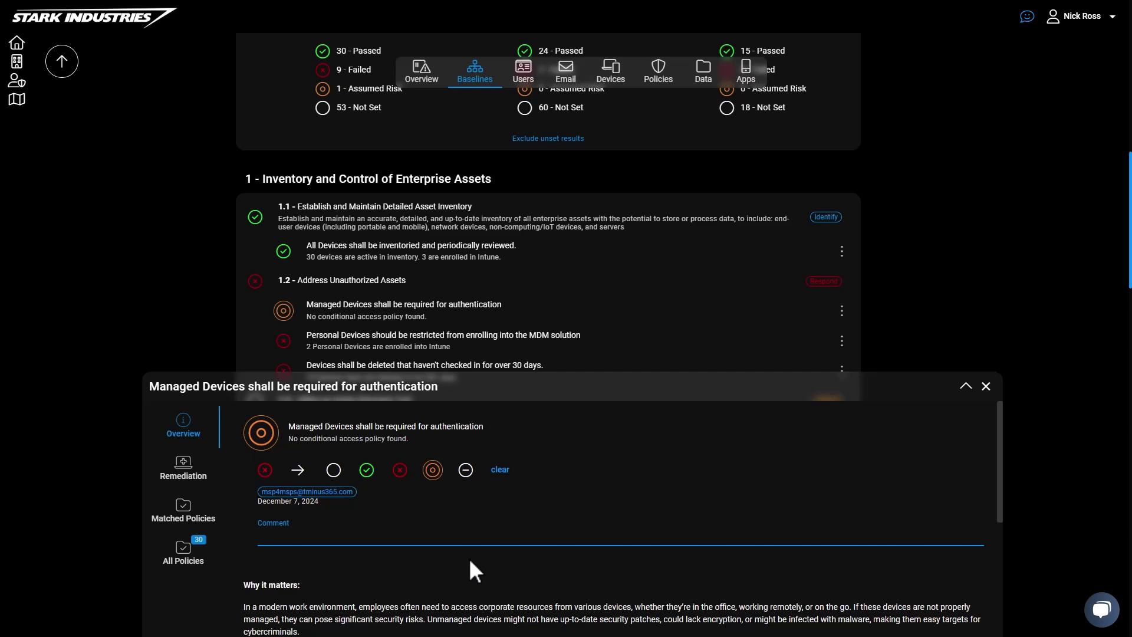
click(937, 369)
scroll(601, 311, up, 5)
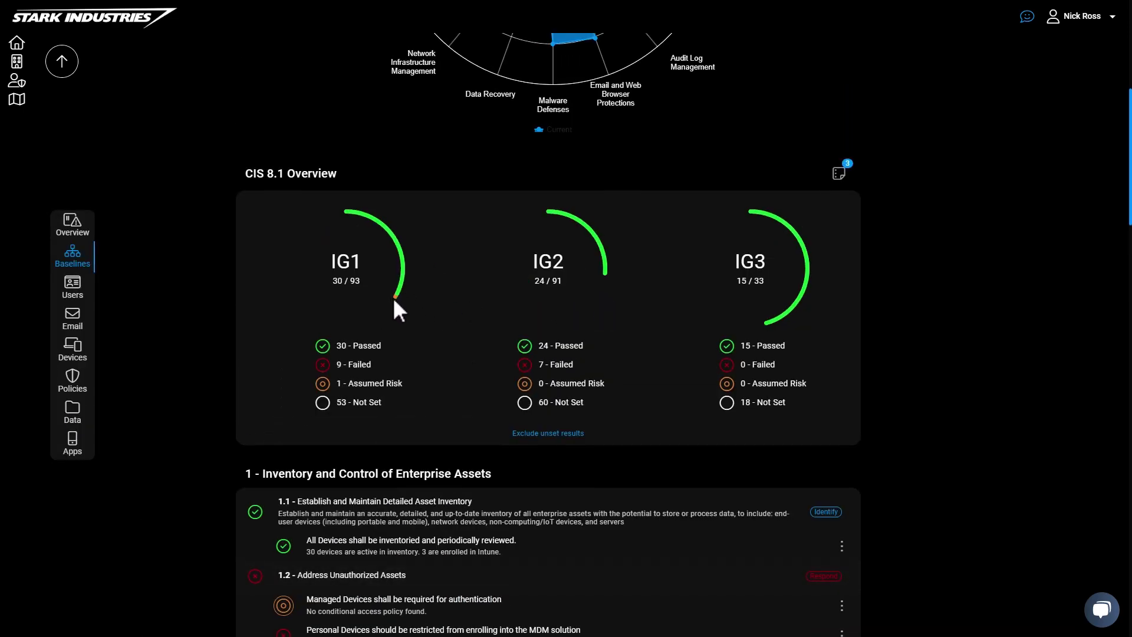
scroll(513, 382, up, 6)
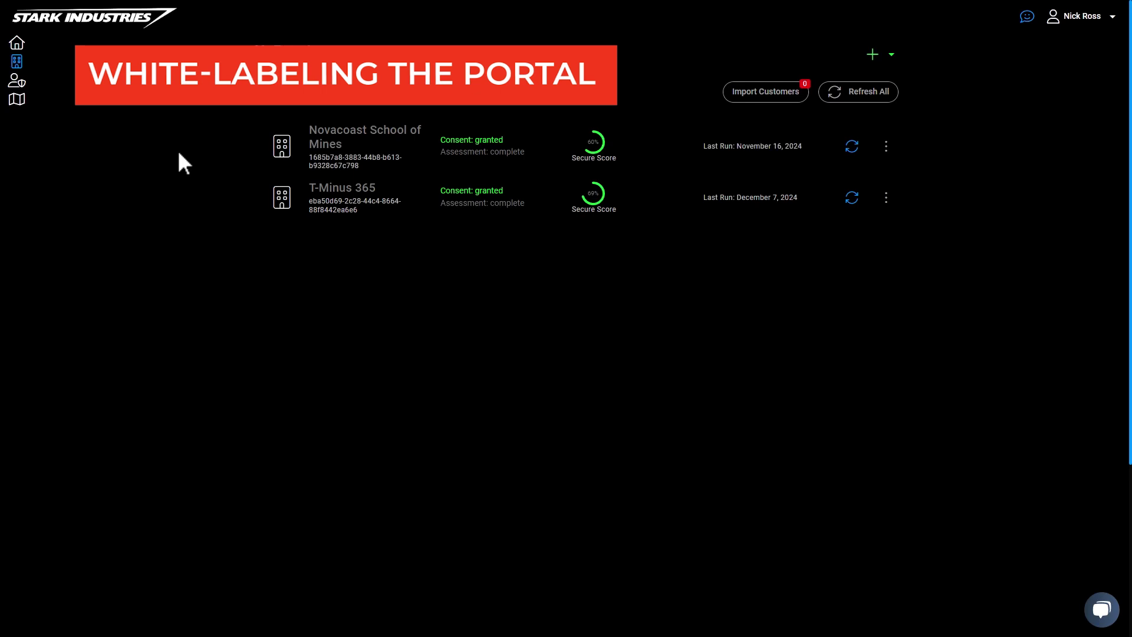
Step: Look at the portal's branding settings, including the crop view for the white-label logo, and close it without cropping
click(26, 82)
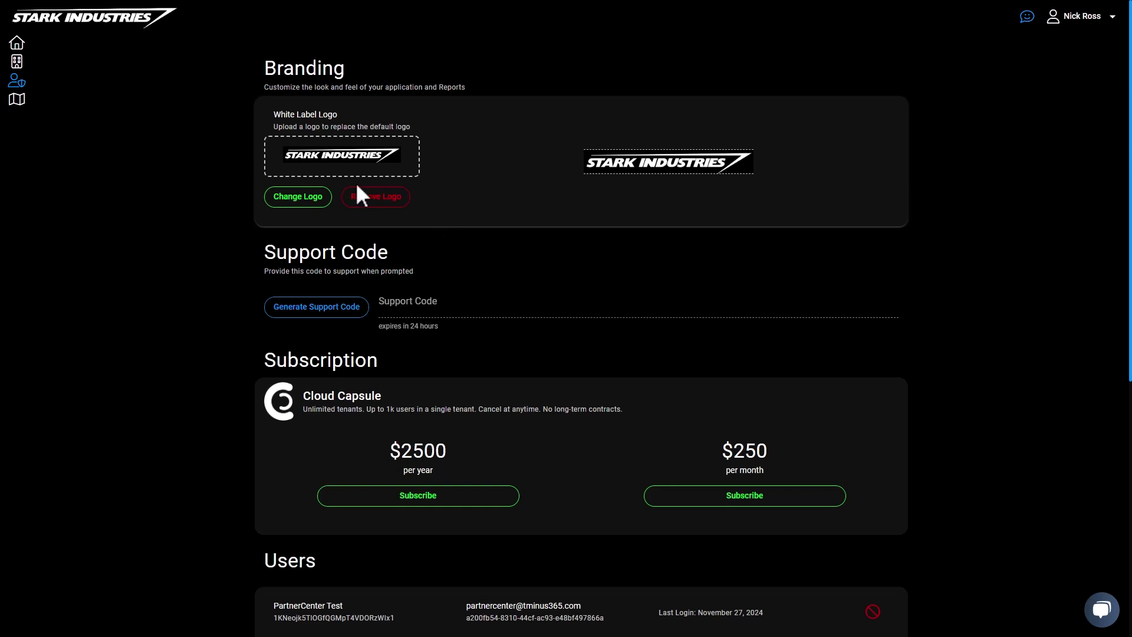
click(606, 170)
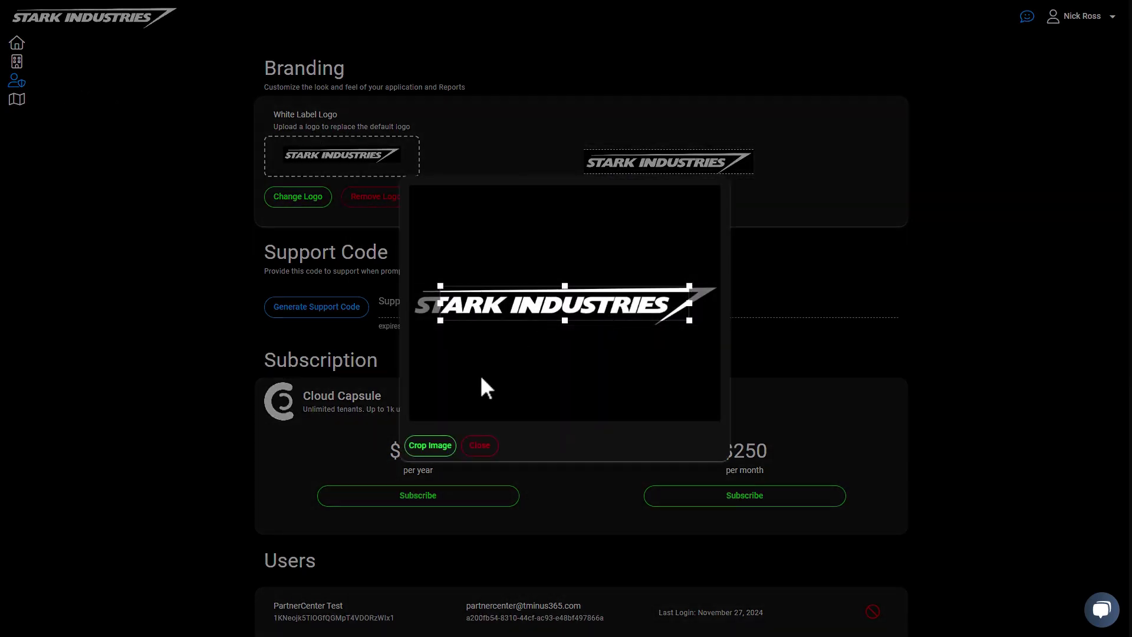
click(487, 448)
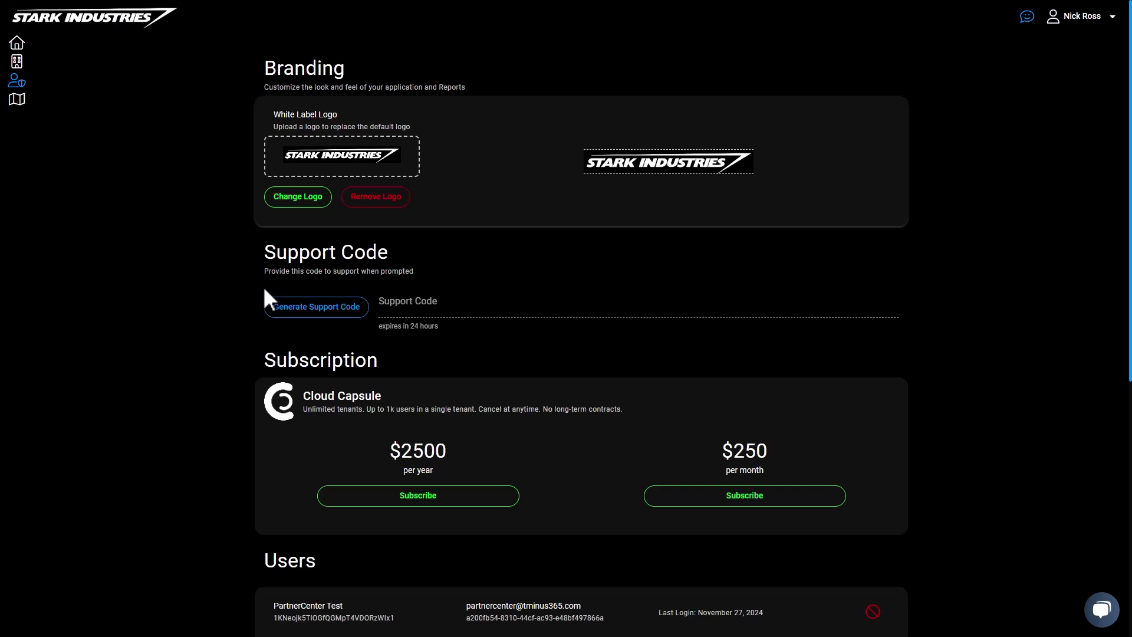
Step: Return to the tenant list, open T-Minus 365 and generate its PDF executive summary report
click(31, 63)
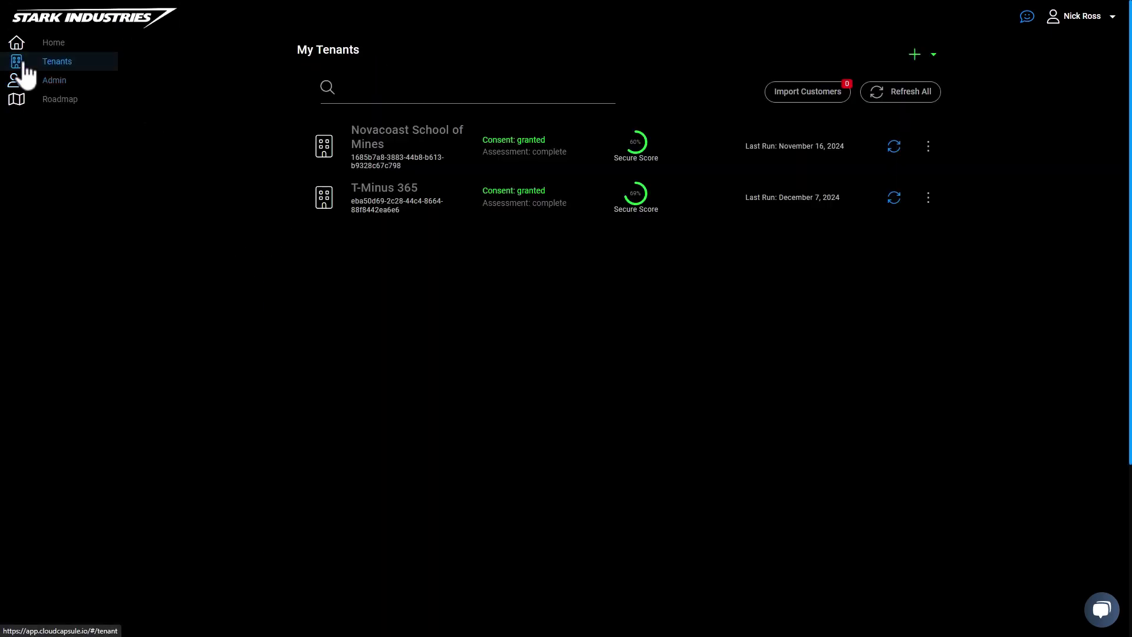
click(319, 214)
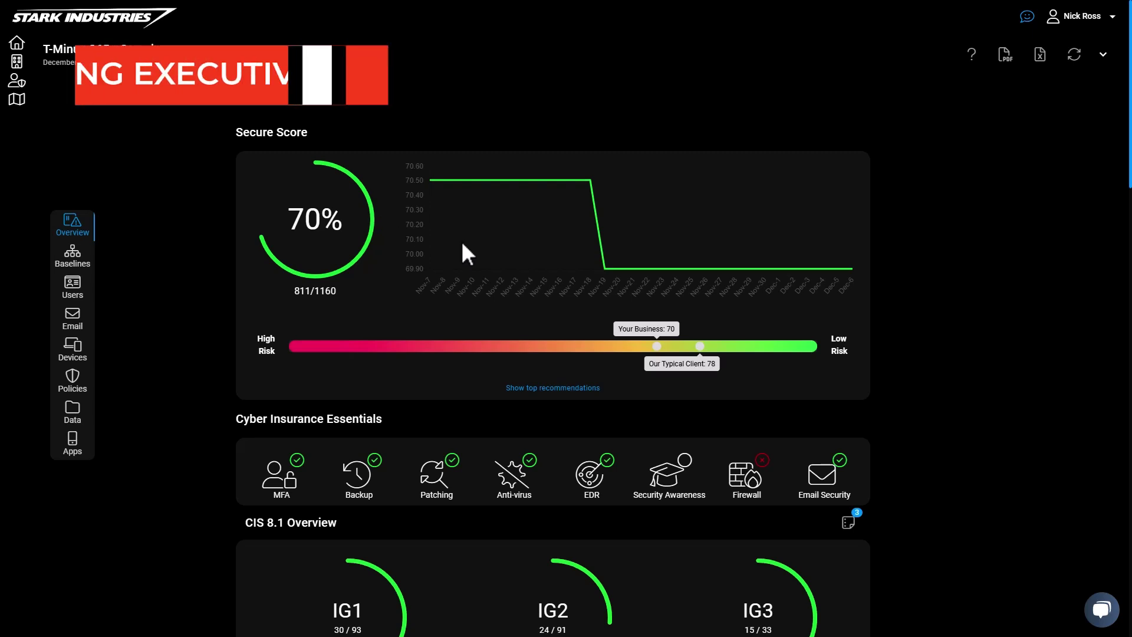
click(1005, 57)
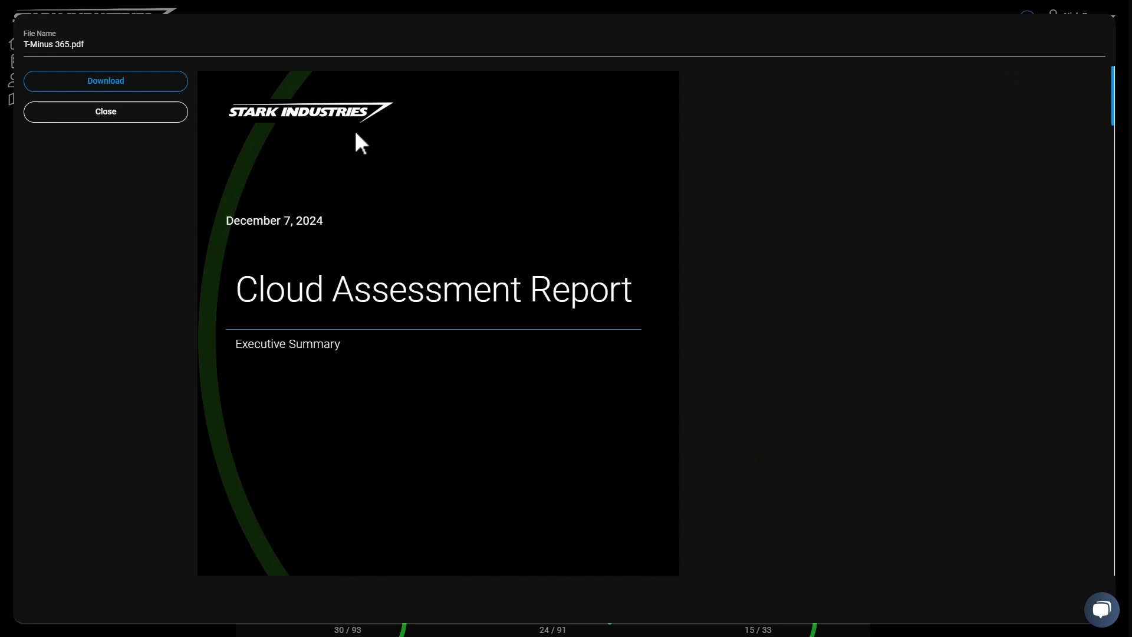
Step: In the report's Secure Score section, move the Our Typical Client target on the risk scale to 89
scroll(506, 293, down, 10)
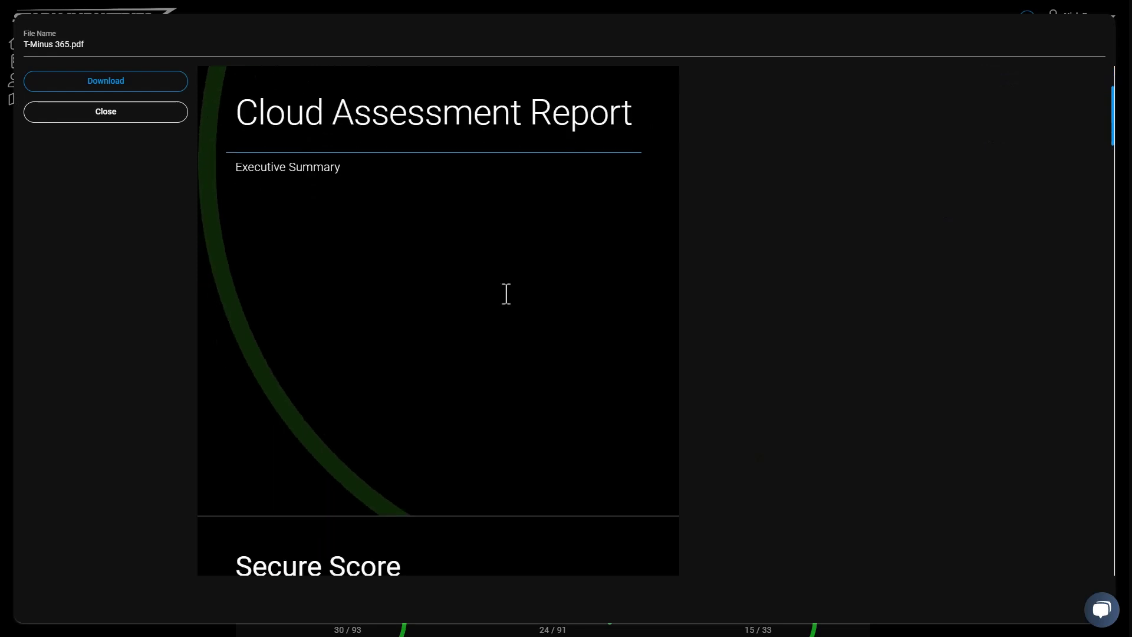
scroll(506, 293, down, 1)
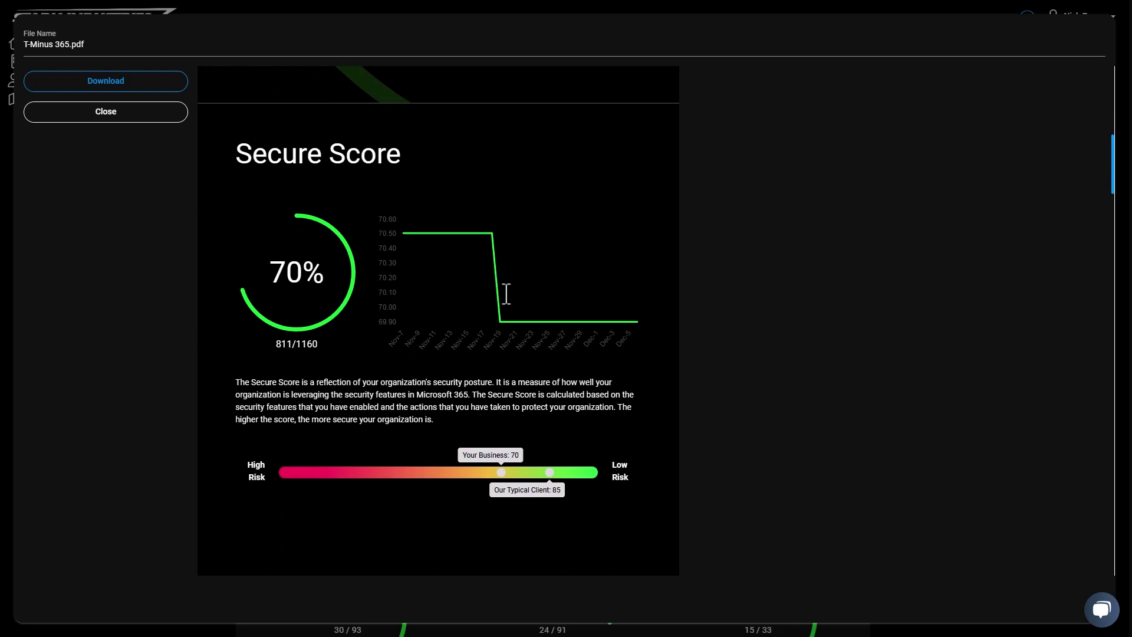
scroll(506, 293, down, 2)
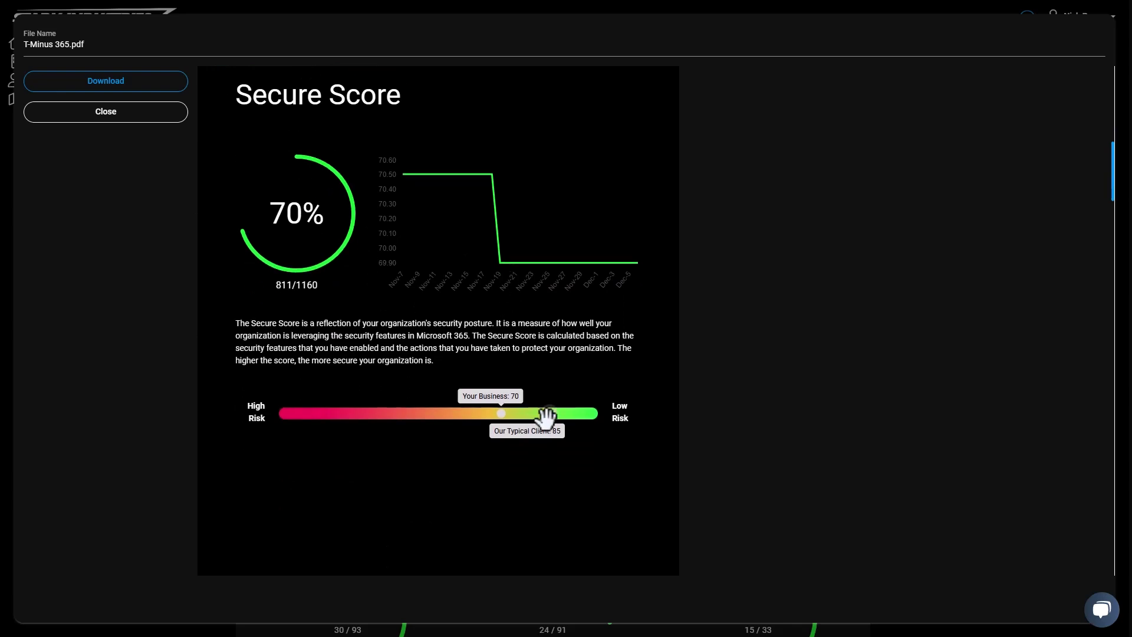
drag(535, 413, 528, 413)
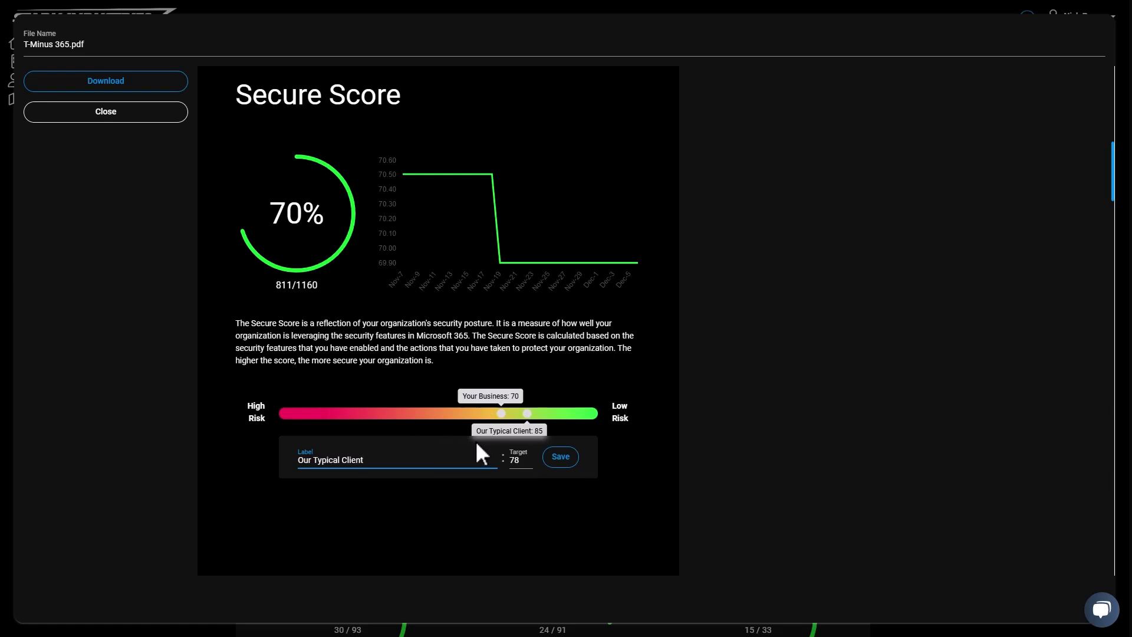
click(560, 413)
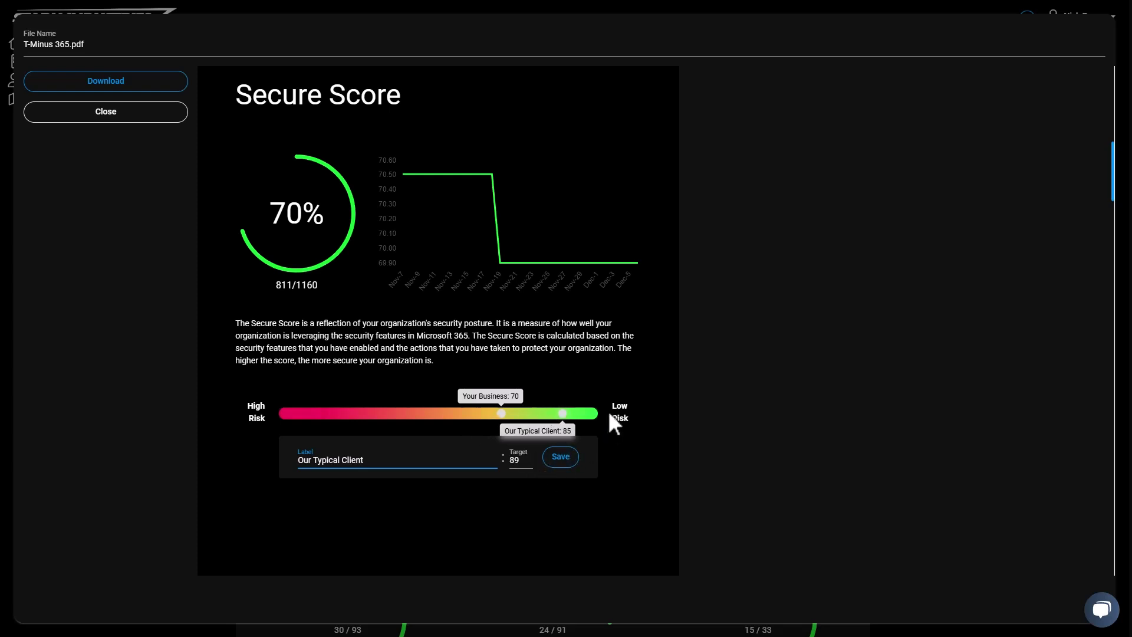
Step: Examine the report's User Health metrics and the CIS implementation group results with their explanation
scroll(610, 414, down, 7)
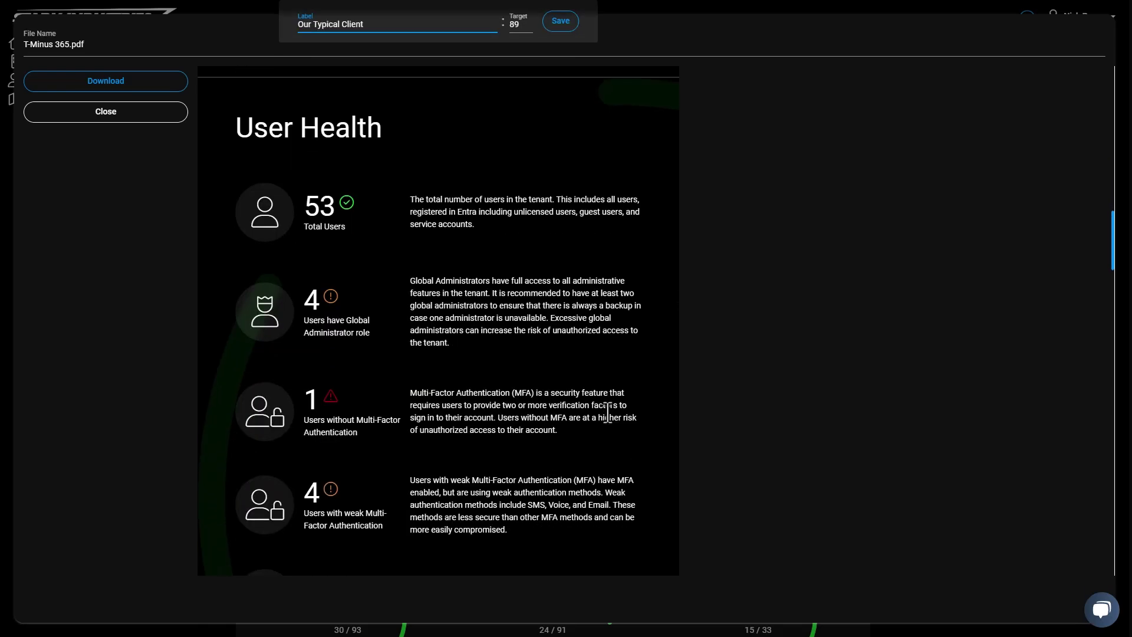
scroll(607, 413, down, 1)
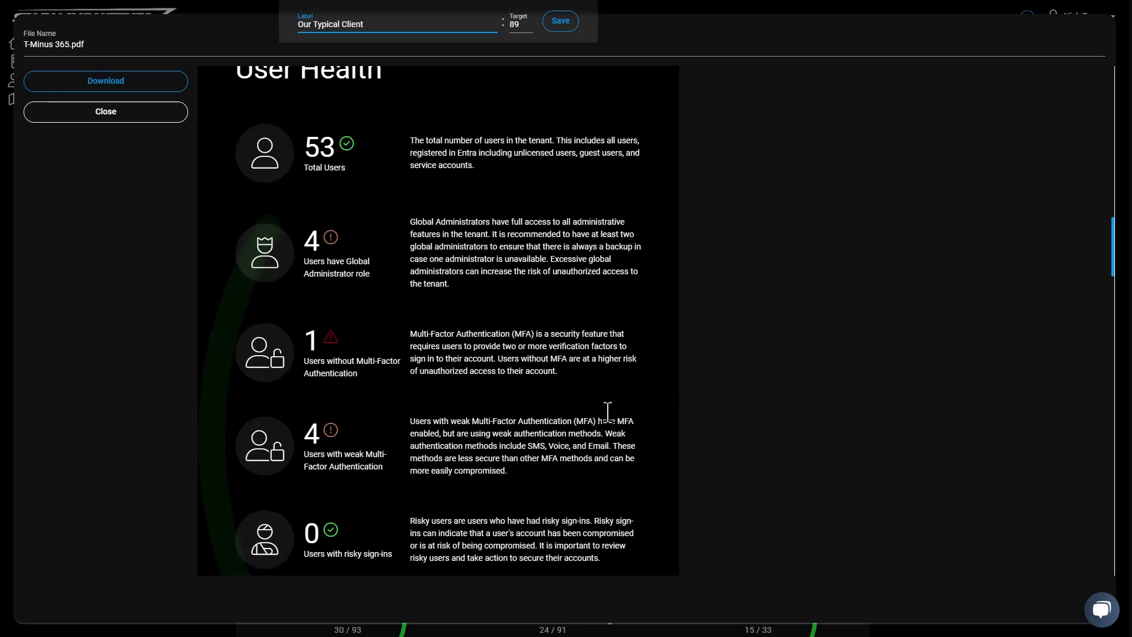
scroll(607, 411, down, 3)
scroll(608, 412, up, 2)
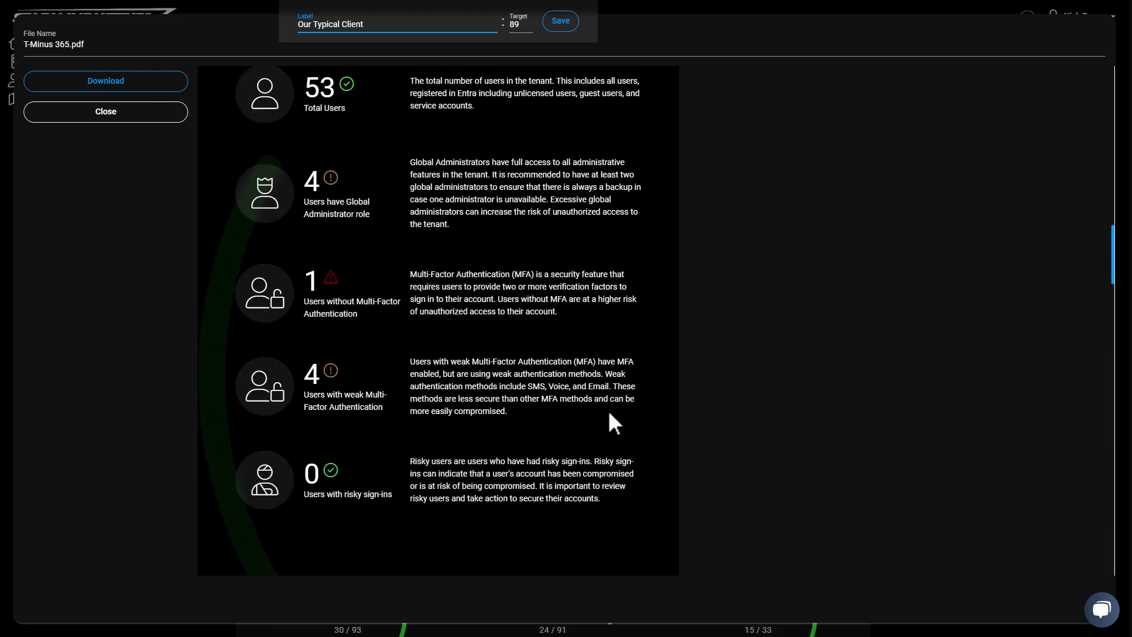
scroll(609, 414, up, 1)
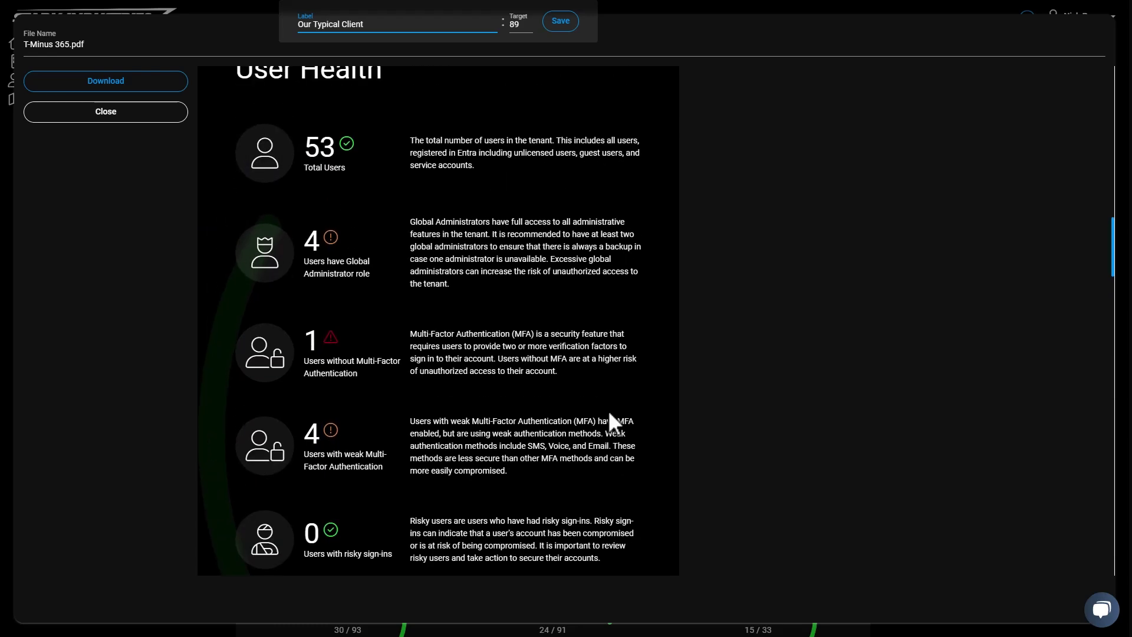
scroll(611, 420, down, 5)
scroll(610, 414, down, 5)
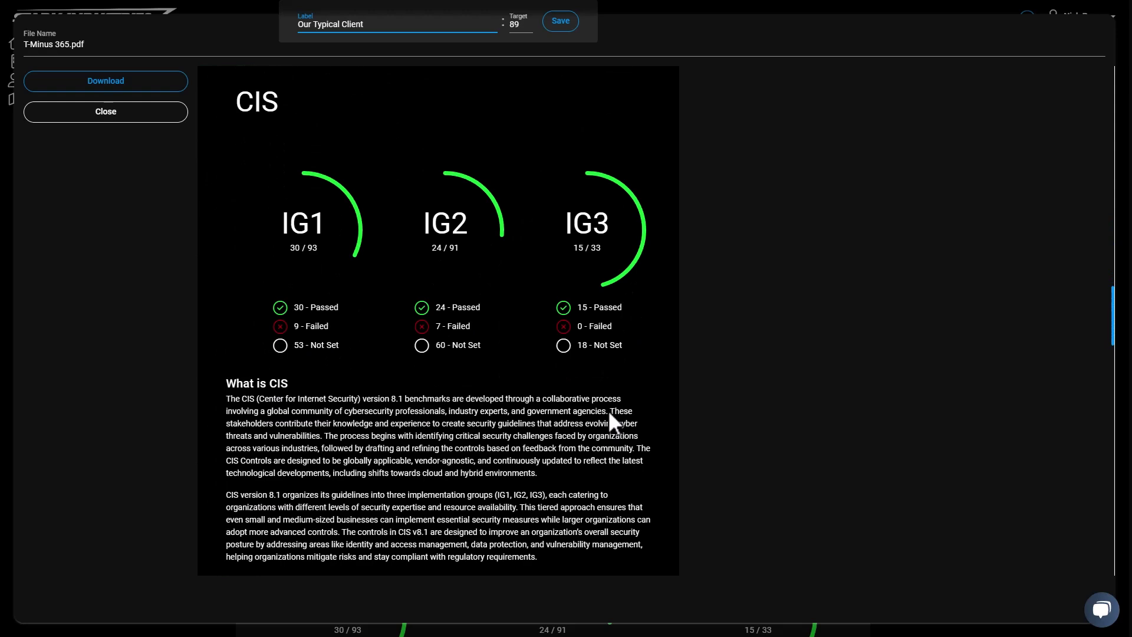
scroll(609, 413, down, 6)
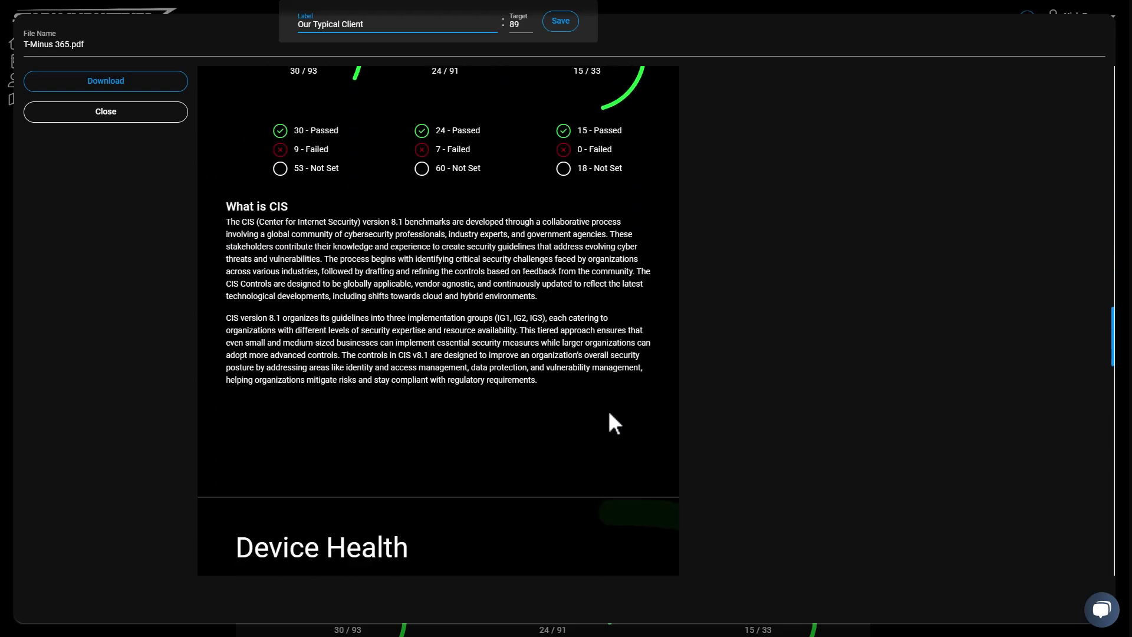
Step: Examine the report's Device Health, Applications & Data and Email Health sections
scroll(610, 416, down, 10)
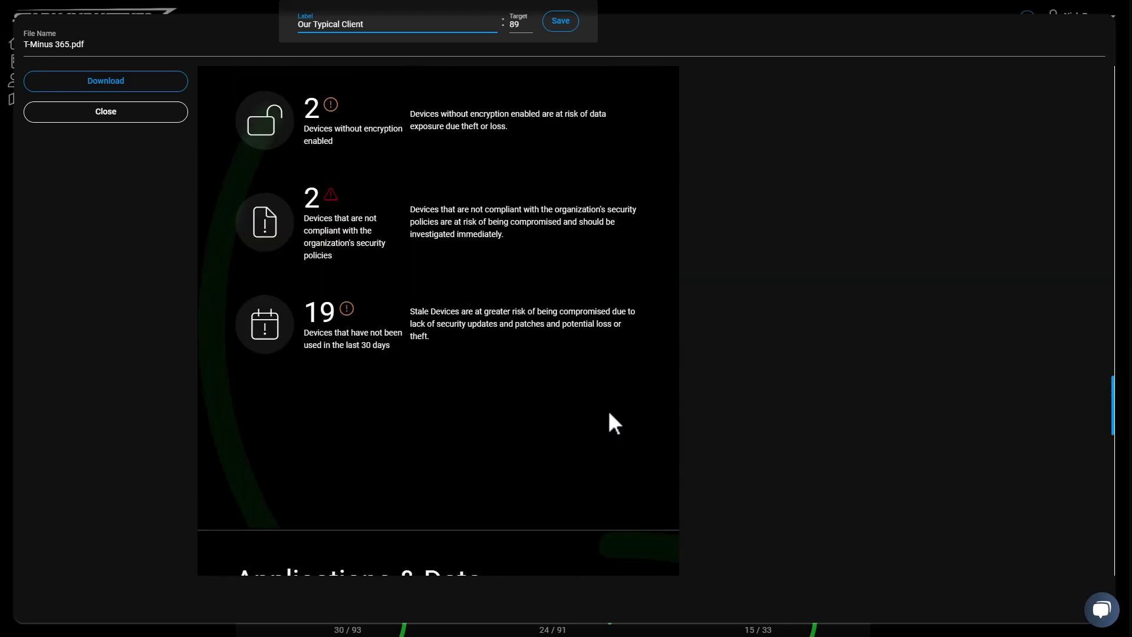
scroll(610, 416, down, 5)
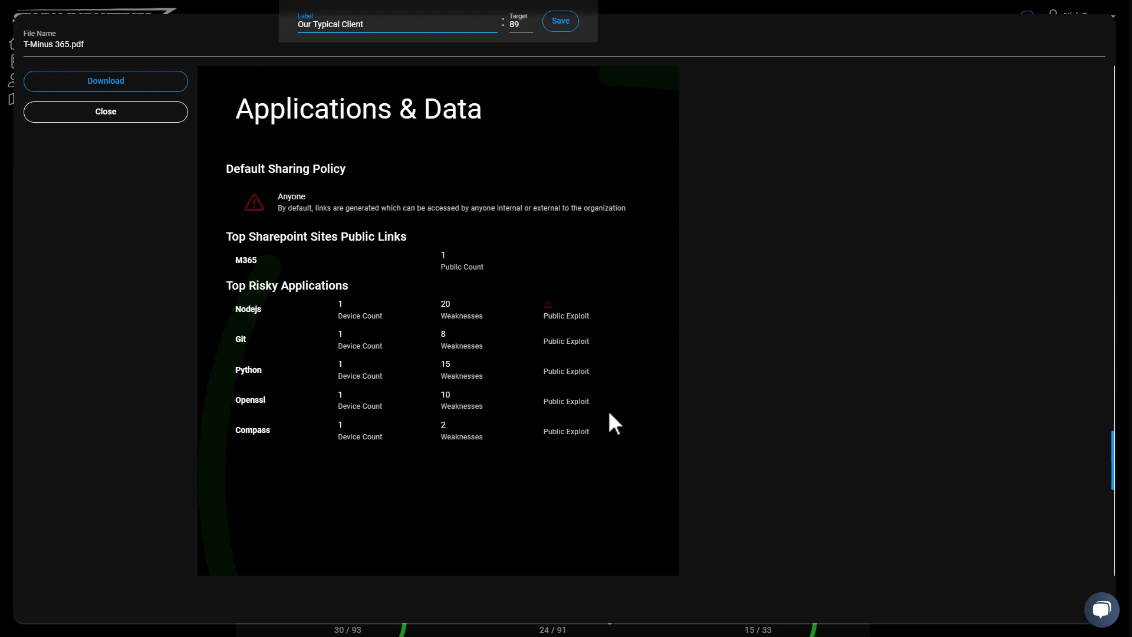
scroll(610, 415, up, 3)
scroll(609, 414, down, 8)
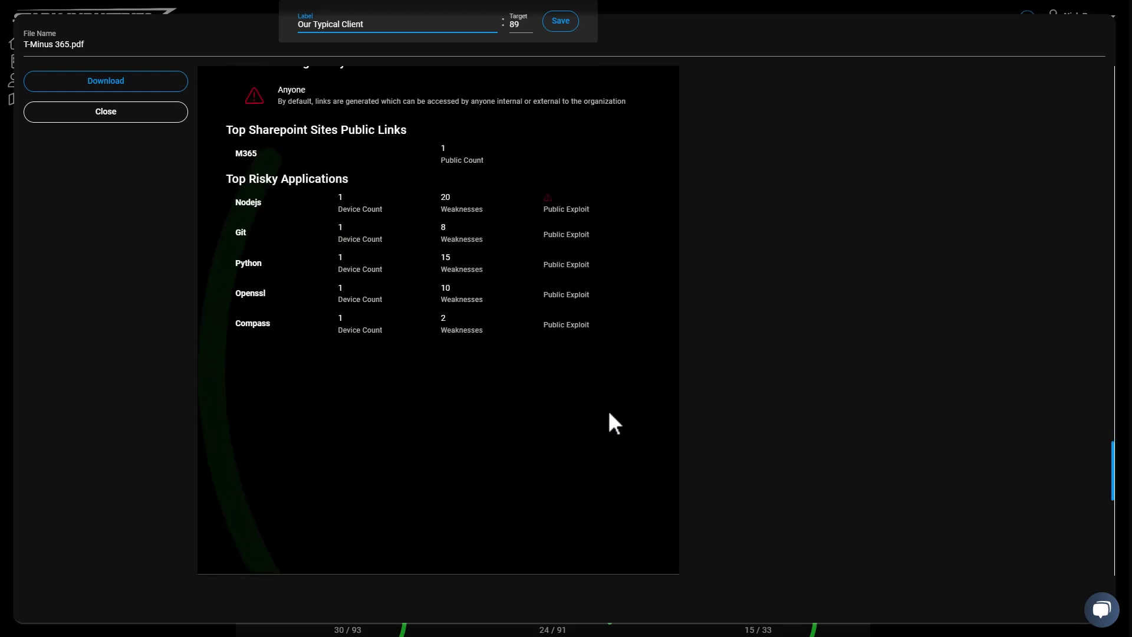
scroll(596, 417, down, 1)
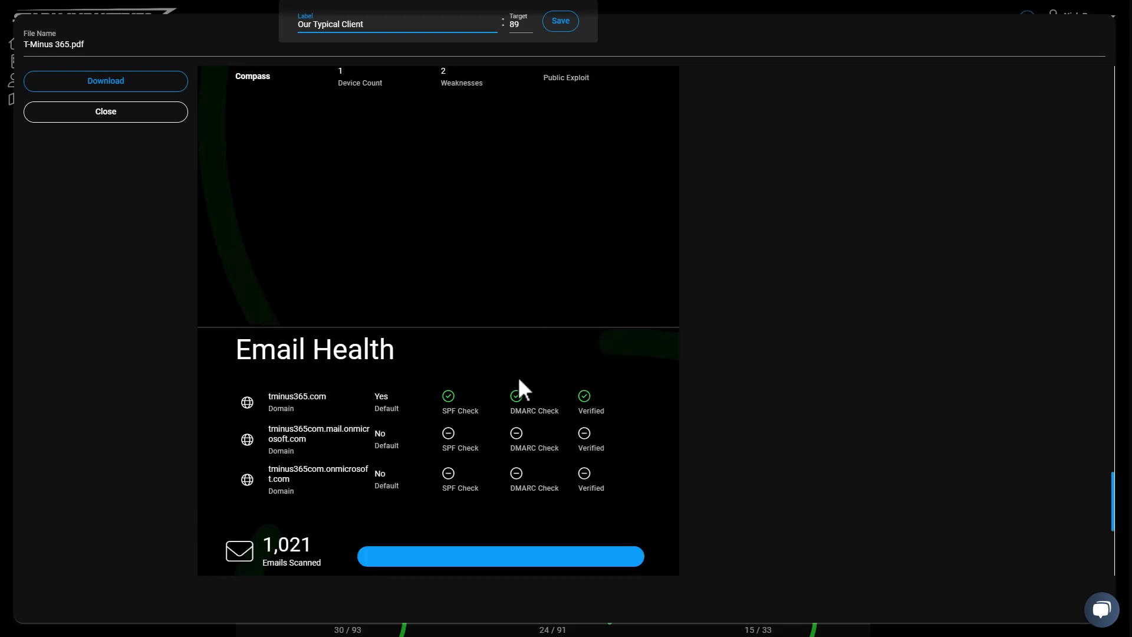
scroll(506, 377, down, 2)
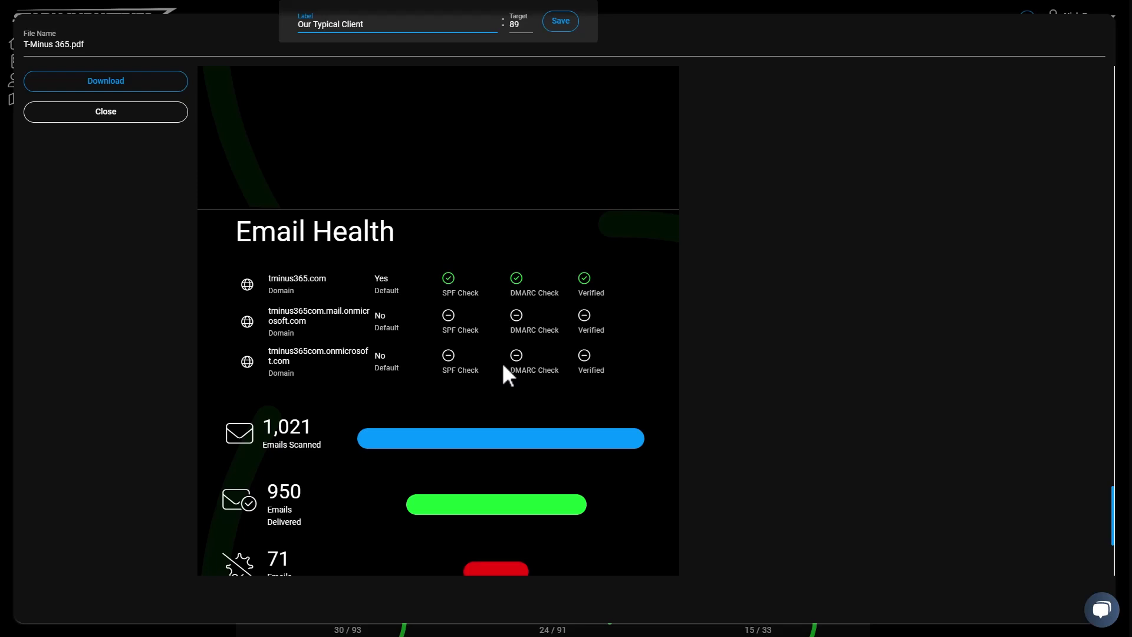
click(283, 367)
scroll(283, 366, down, 2)
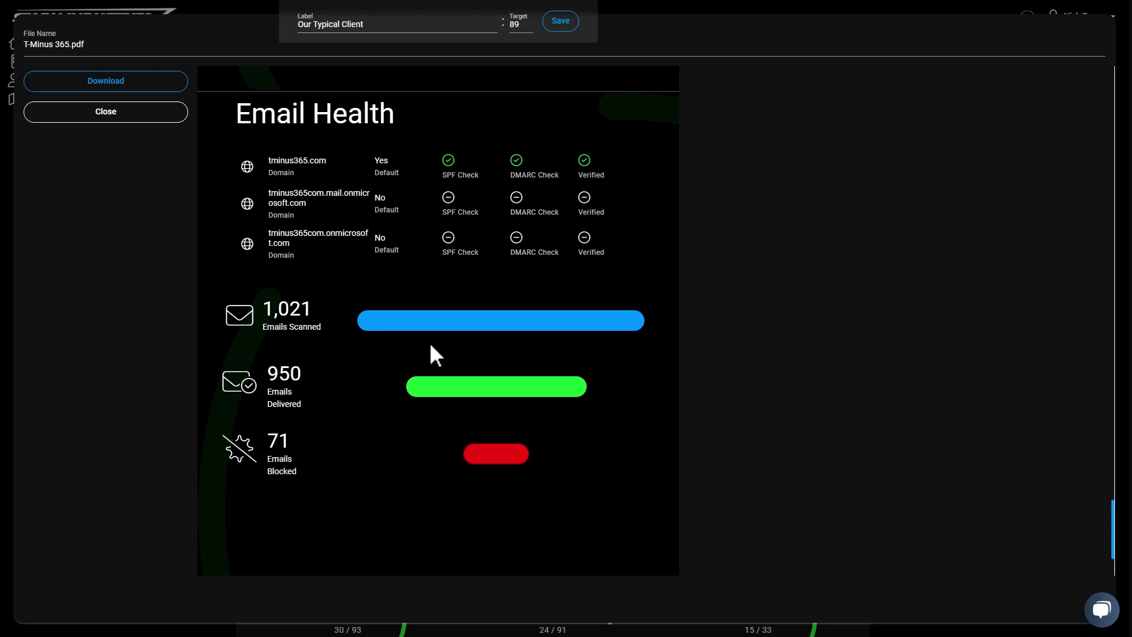
Step: Skim back through the report to the Secure Score section and close the report preview
scroll(431, 348, up, 3)
scroll(503, 403, up, 15)
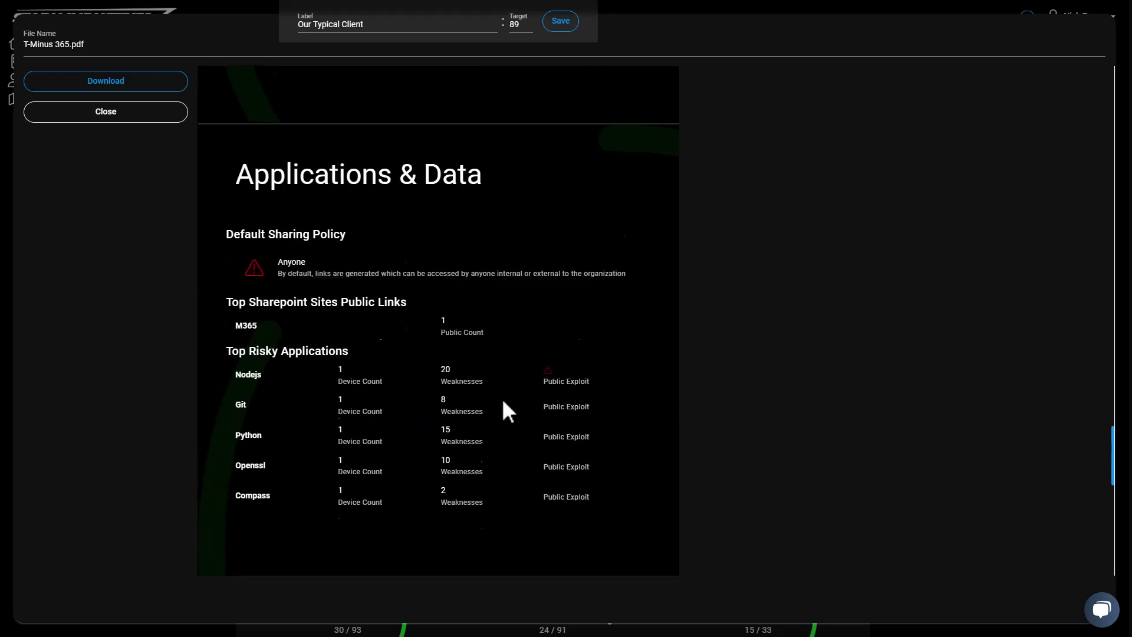
scroll(504, 402, up, 15)
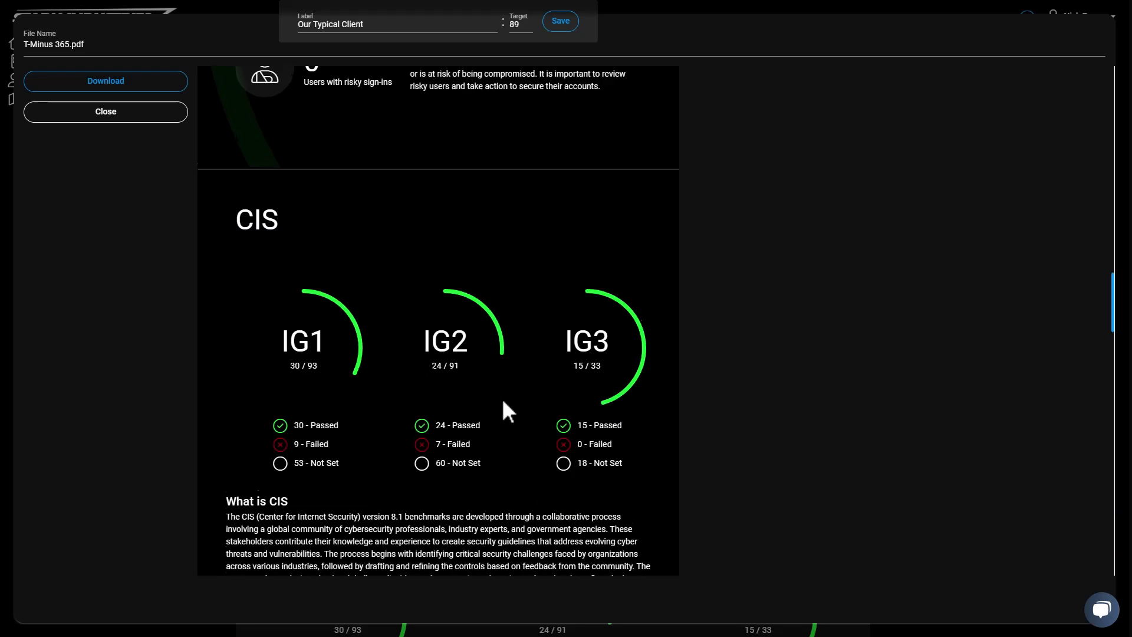
scroll(504, 403, up, 10)
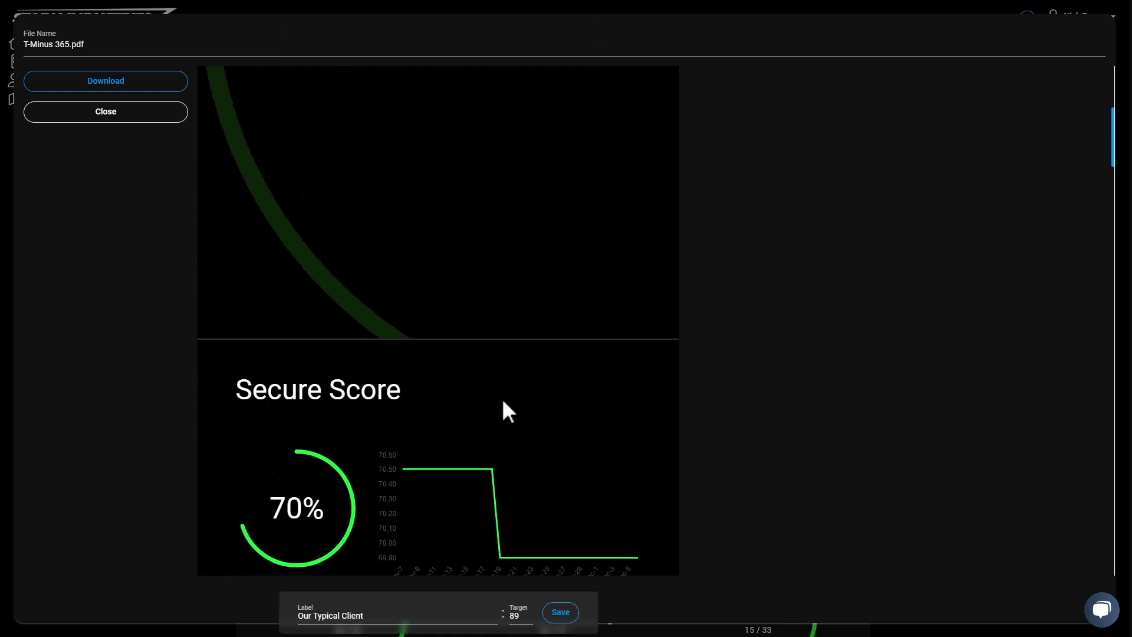
key(Escape)
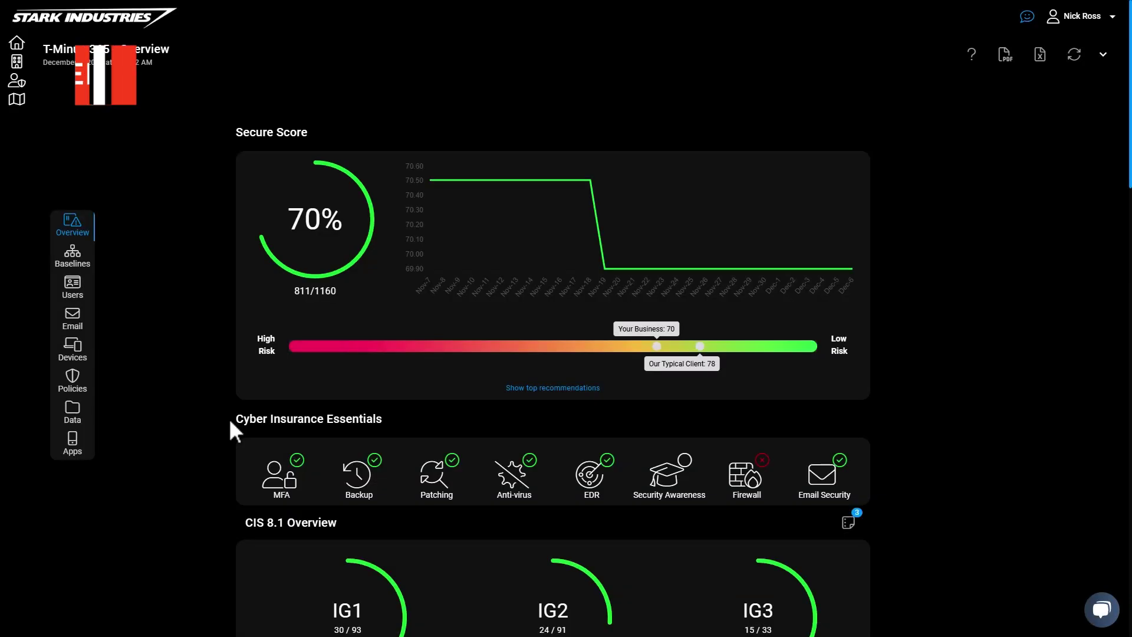
Step: Open the tenant's Users section and examine the summary metrics, Global Admins and Dormant Users lists
click(87, 293)
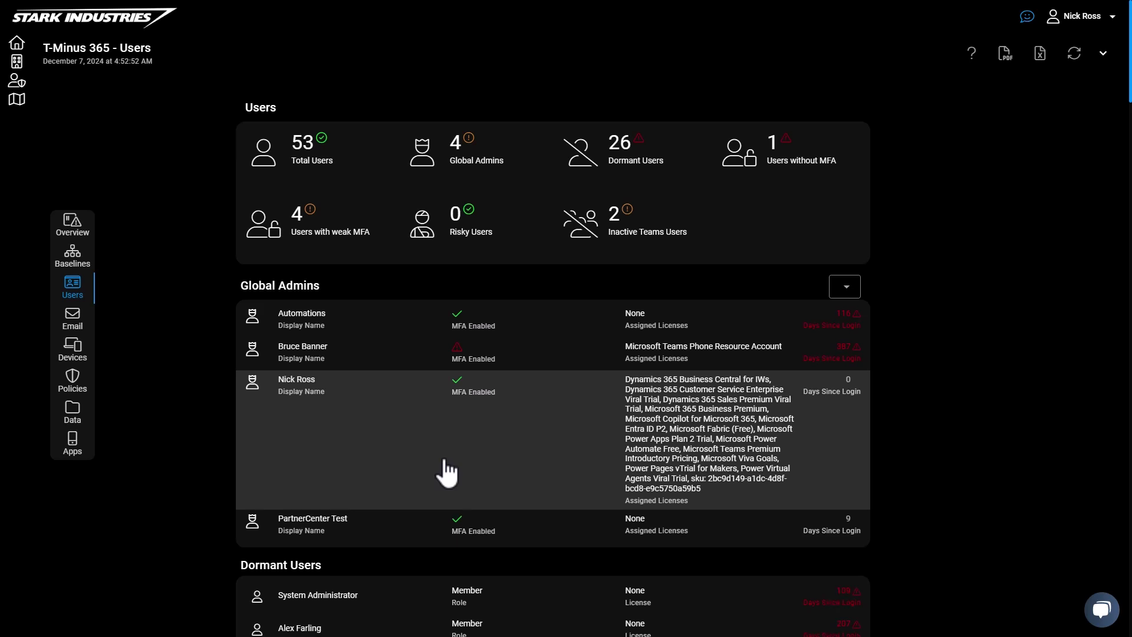
scroll(446, 471, down, 3)
scroll(446, 471, down, 4)
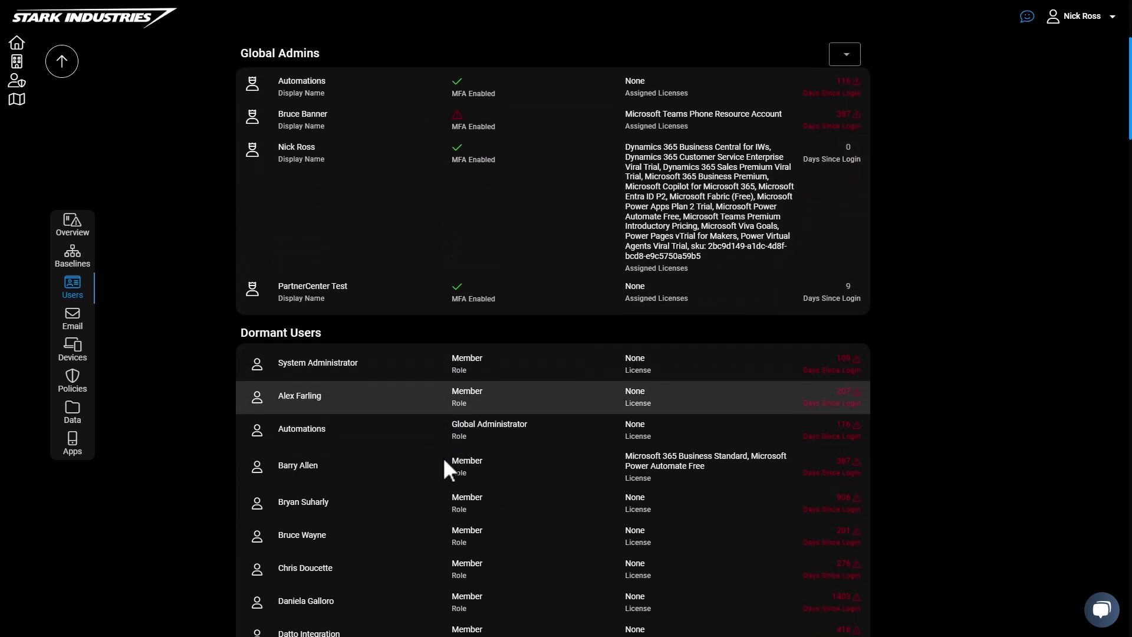
scroll(446, 472, down, 4)
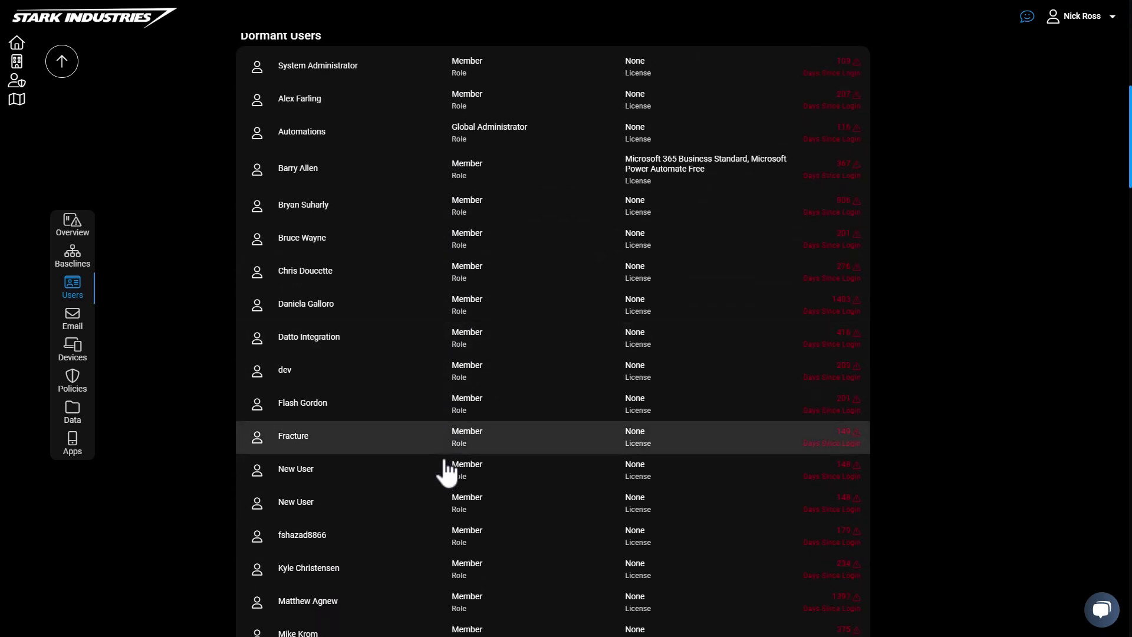
scroll(446, 472, up, 8)
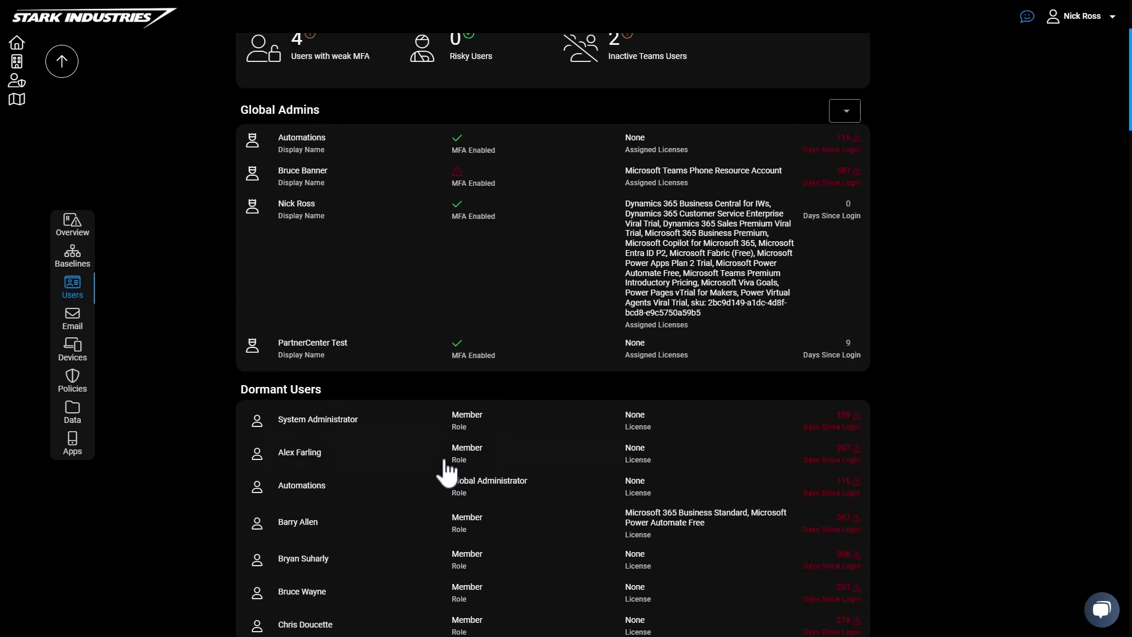
scroll(406, 366, up, 2)
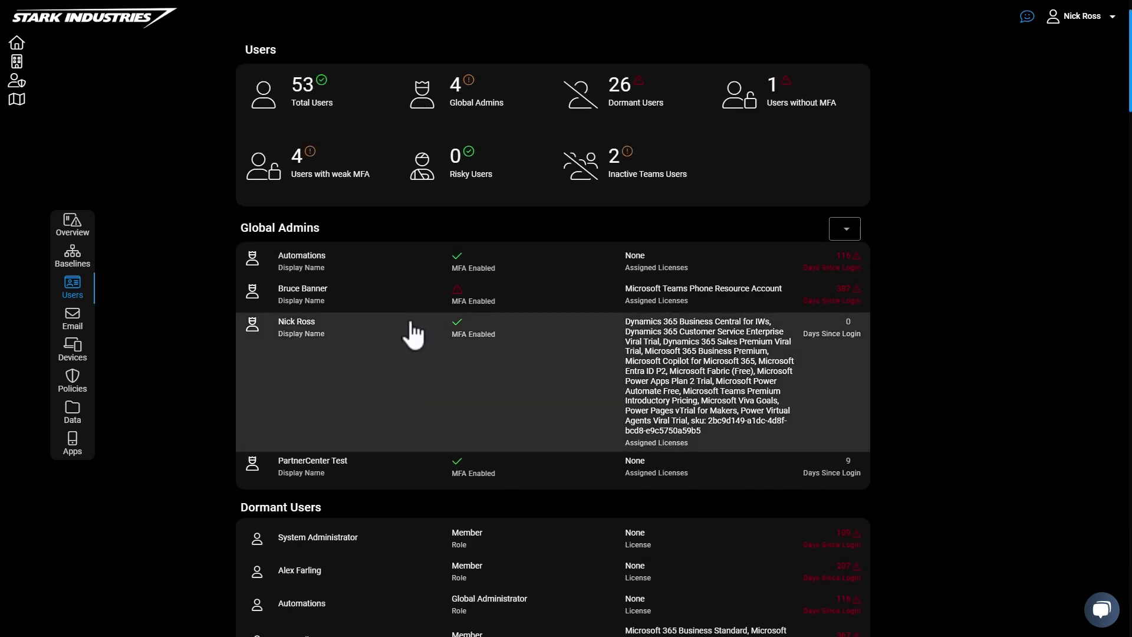
scroll(566, 386, down, 2)
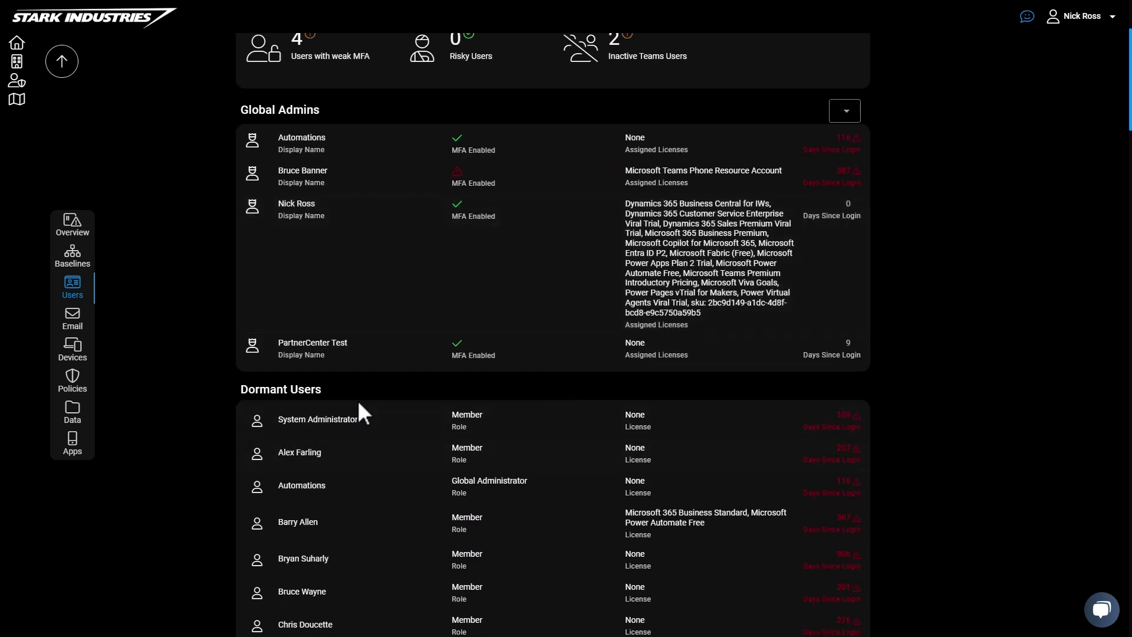
scroll(358, 400, up, 3)
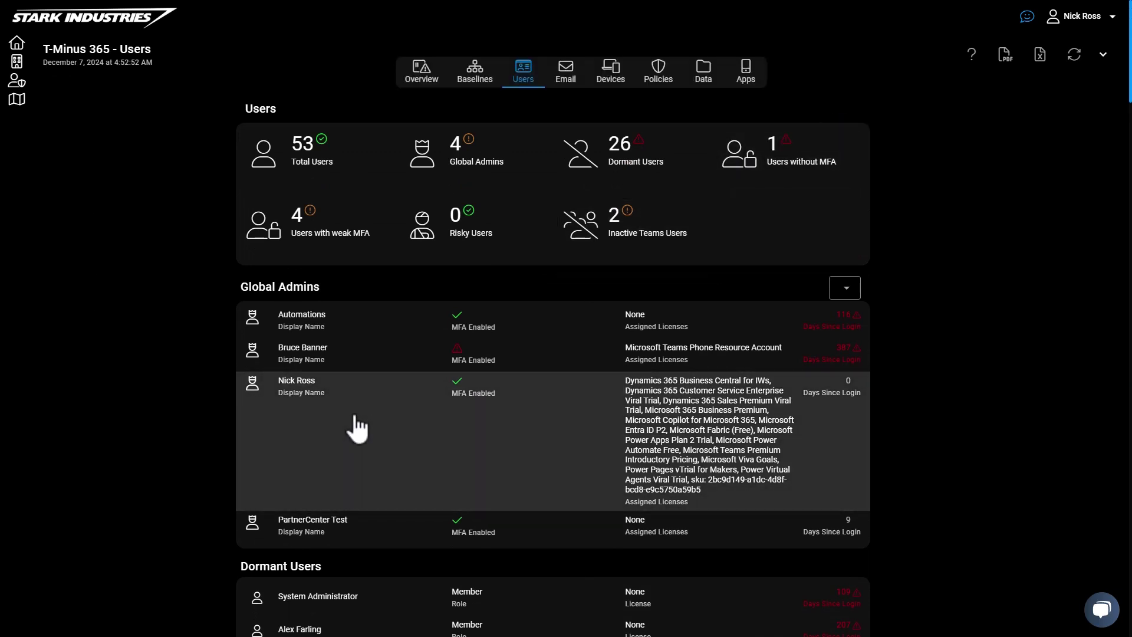
Step: Open the details of the third listed global admin and review the overview, MFA settings and registered devices
click(355, 426)
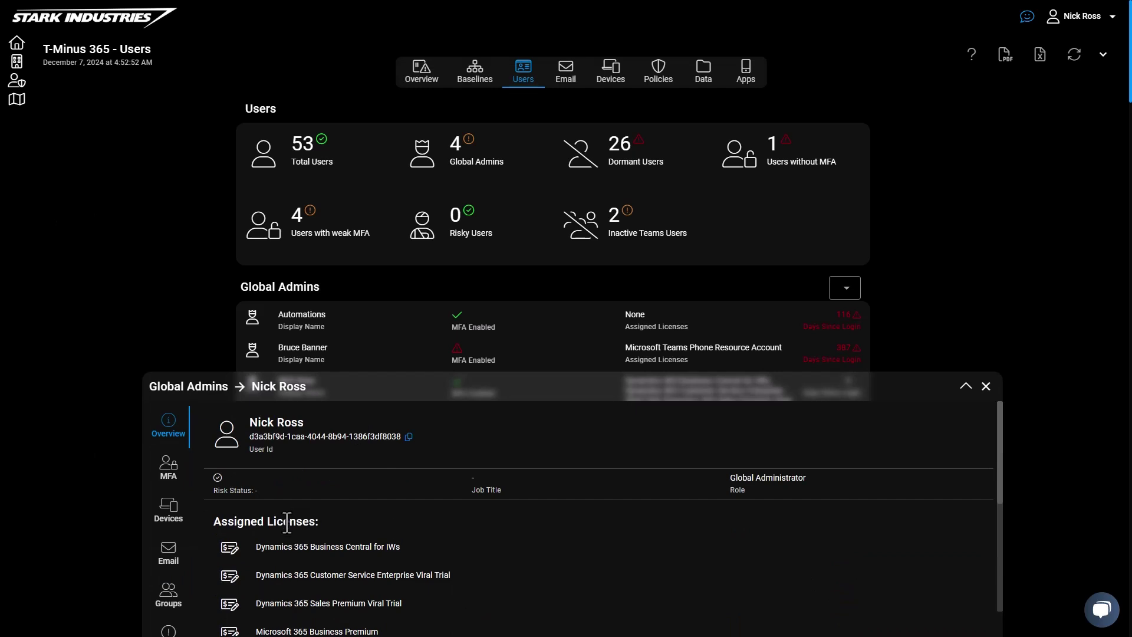
scroll(206, 471, down, 2)
scroll(255, 468, up, 2)
click(162, 469)
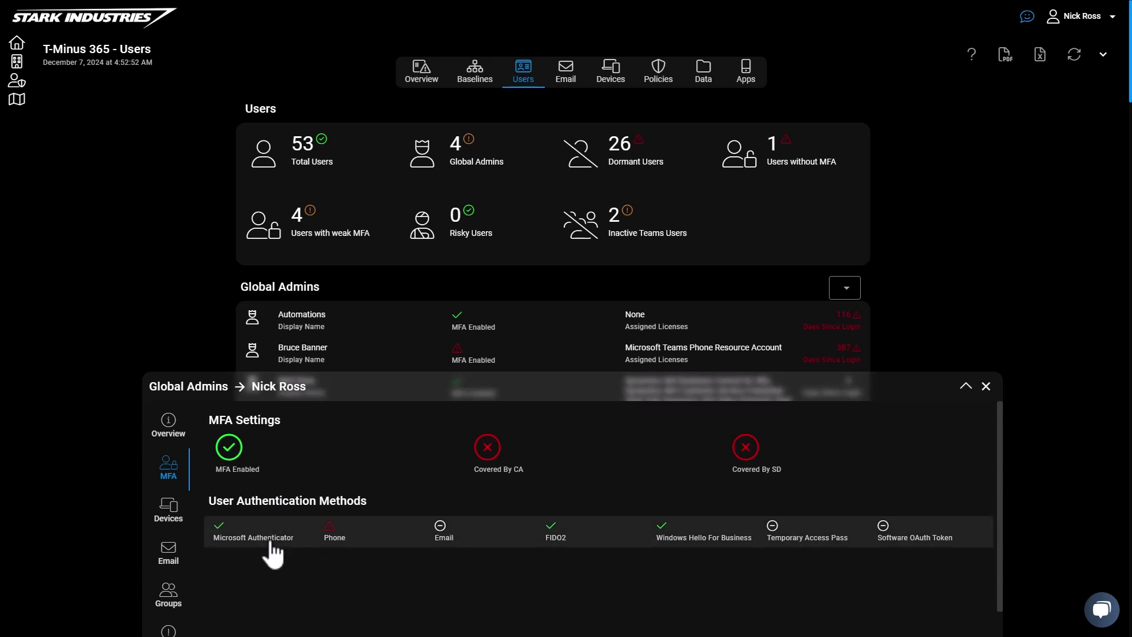
click(170, 519)
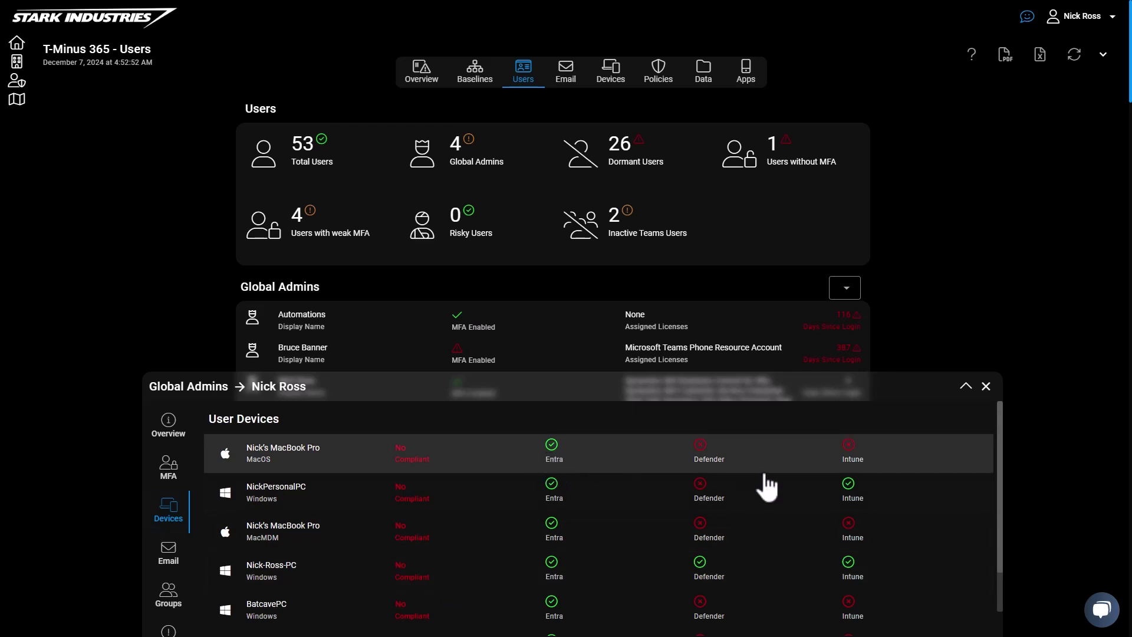
Step: Review the same global admin's mailboxes, group memberships and Defender alerts, and close the user details
click(155, 568)
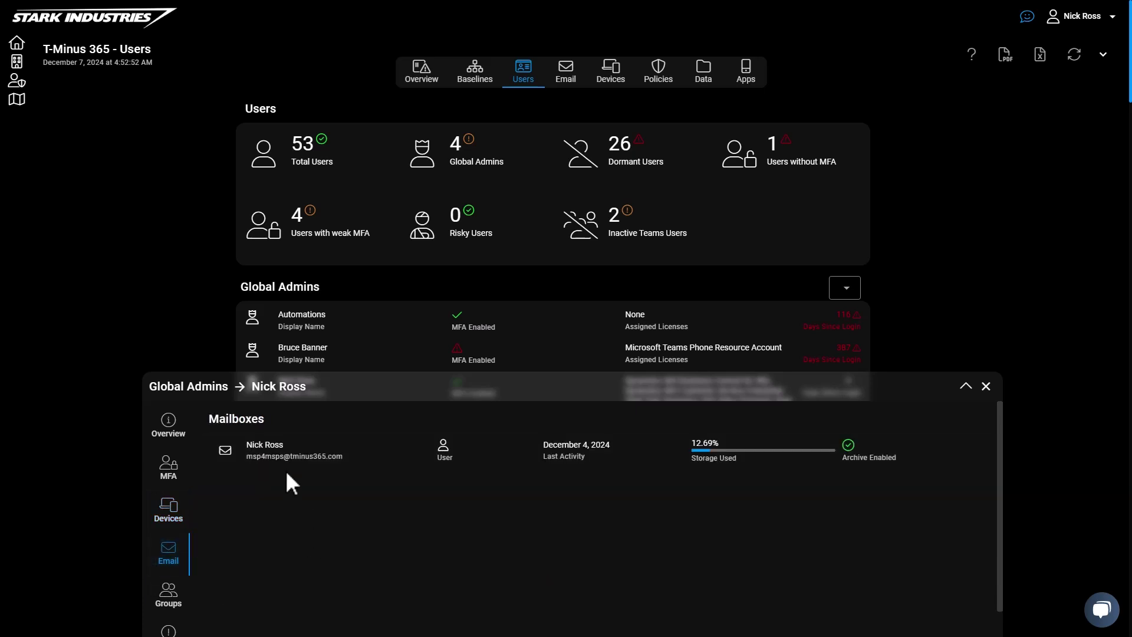
scroll(158, 590, down, 1)
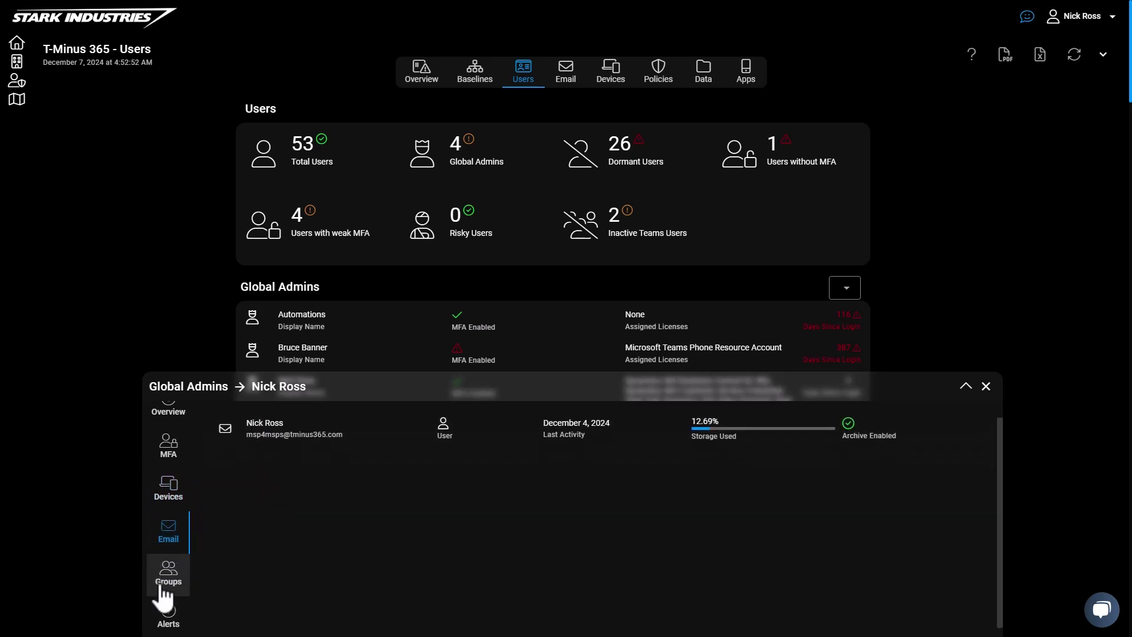
click(171, 571)
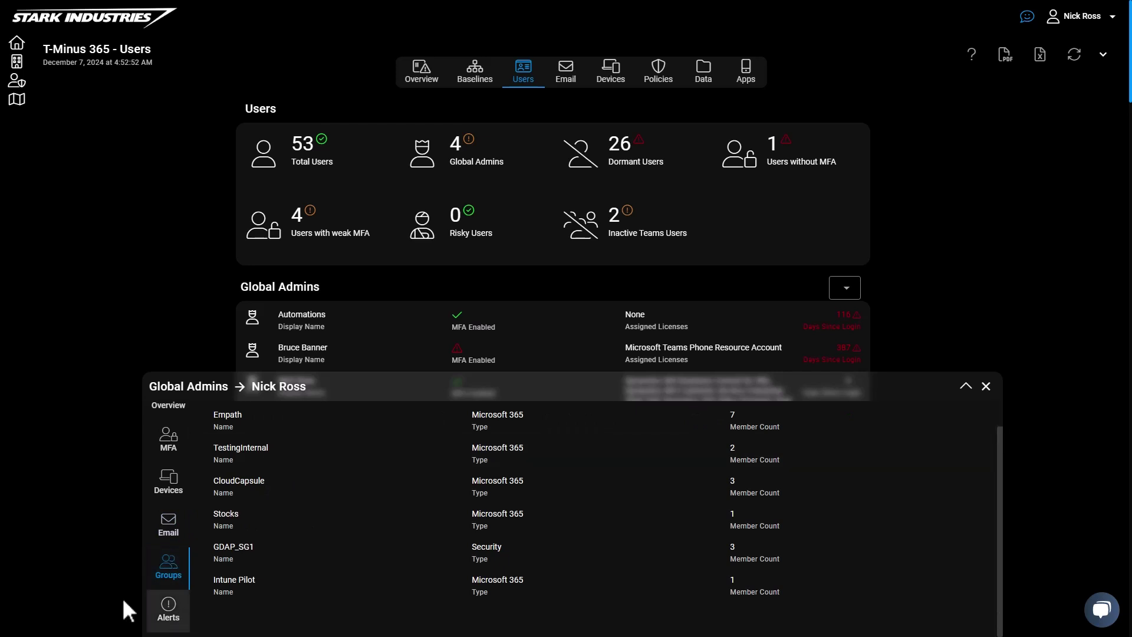
click(168, 610)
scroll(459, 408, up, 1)
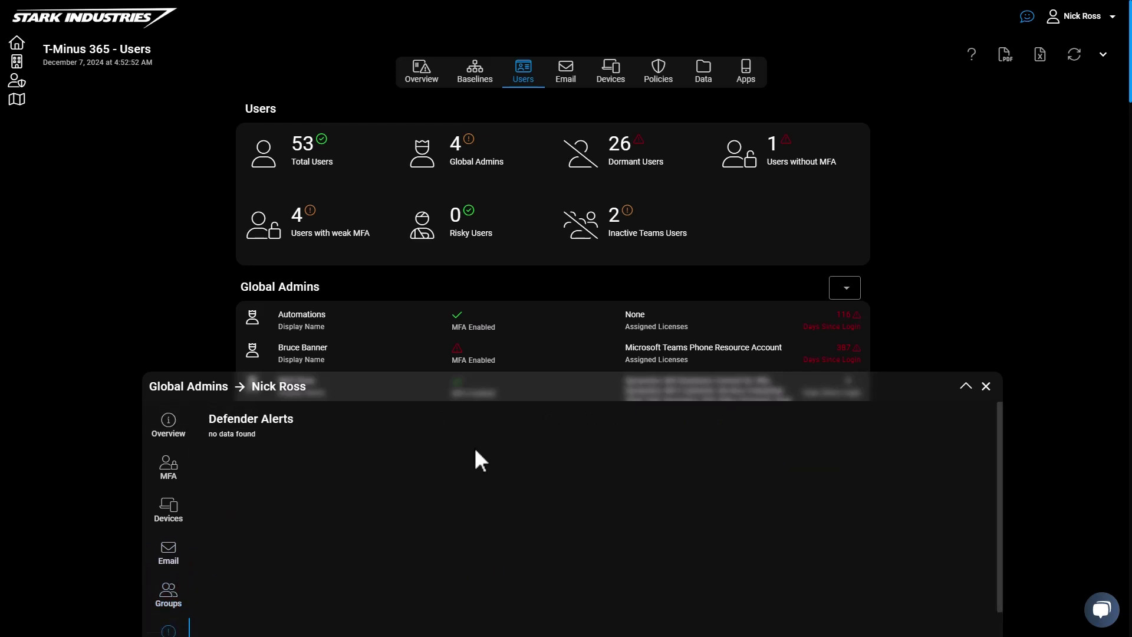
click(985, 386)
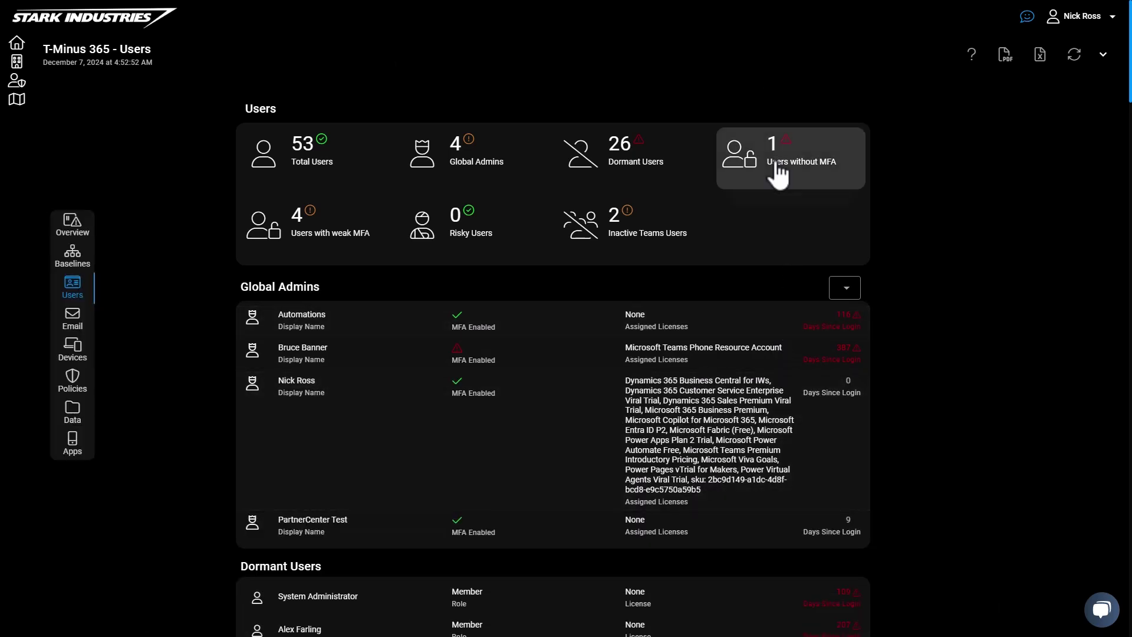
Step: Go to the Users without MFA list and inspect the MFA settings of the user listed there
click(777, 171)
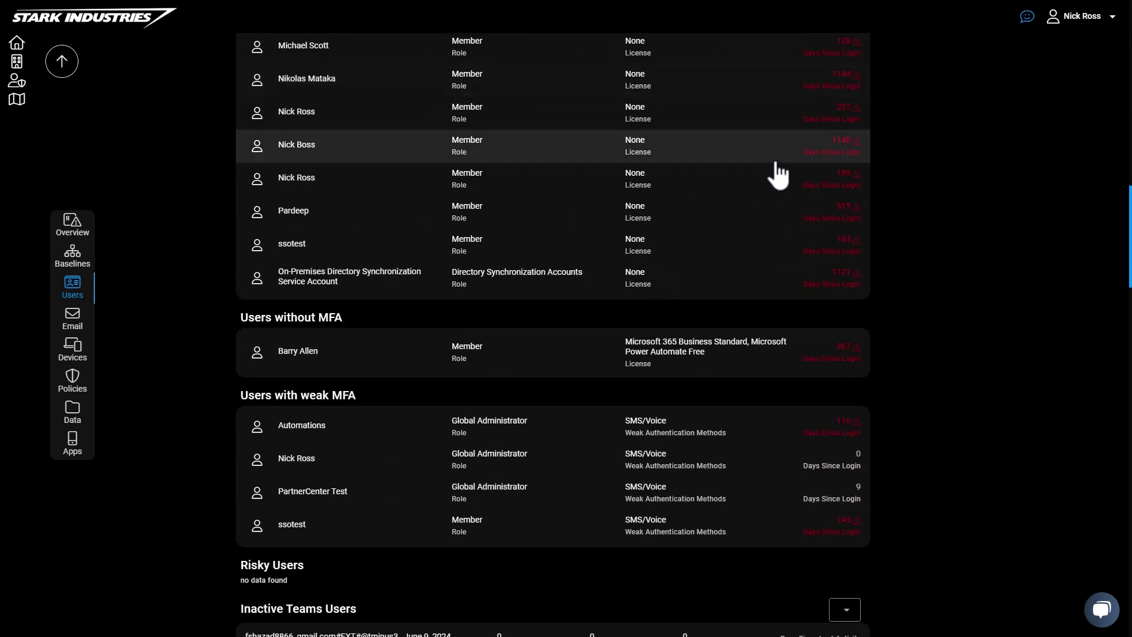
click(478, 366)
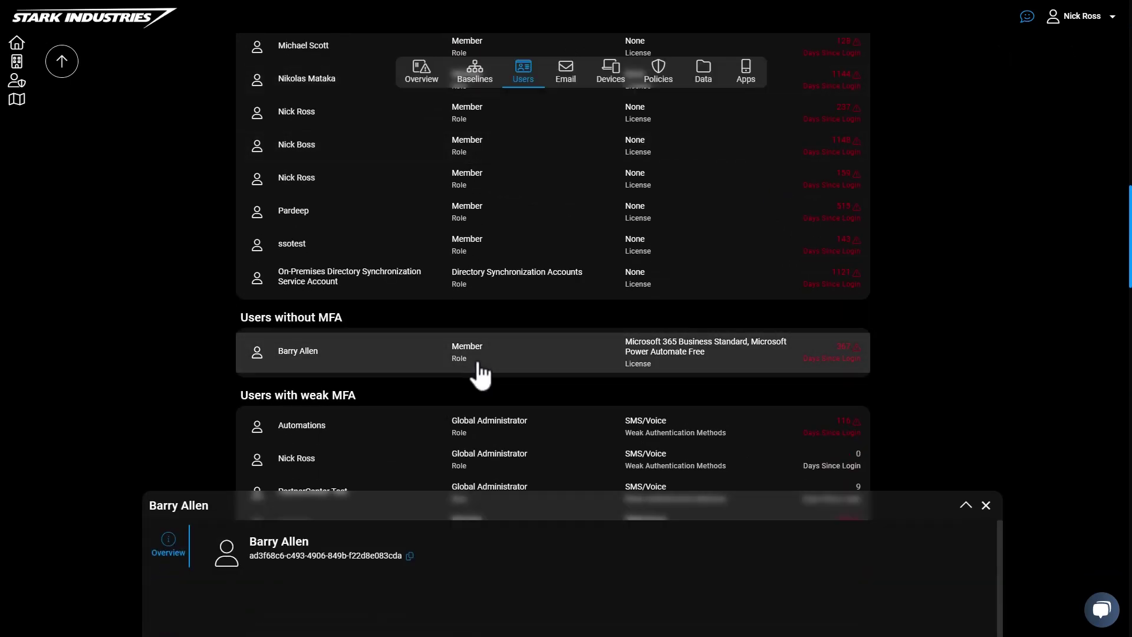
click(171, 471)
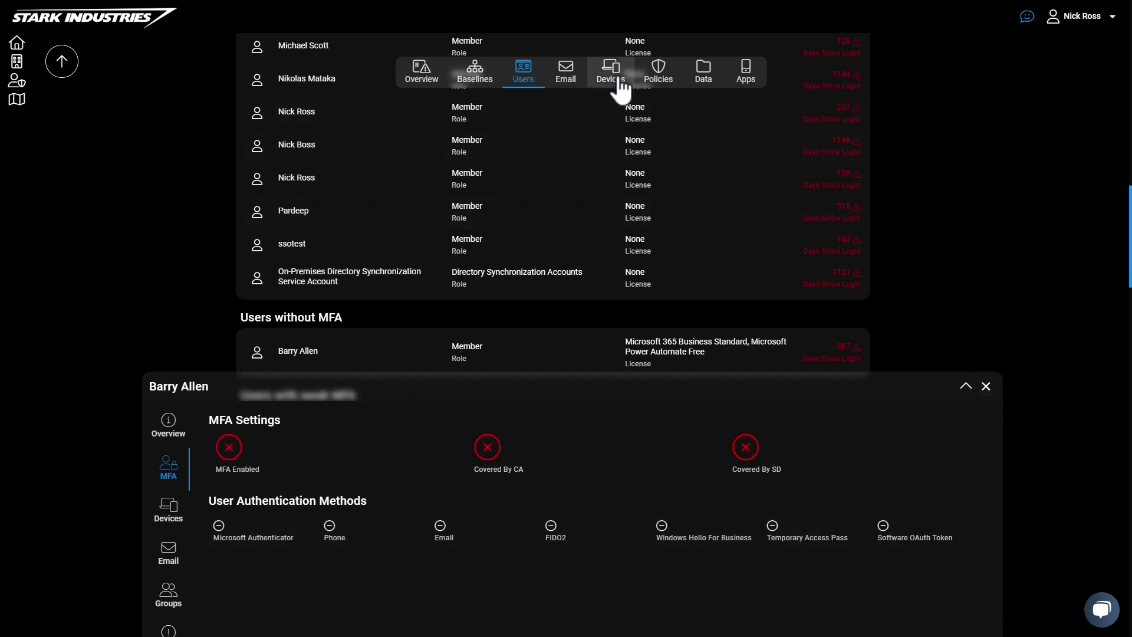
Step: Open the tenant's policies, examine the users excluded from MFA enforced policies, and close the leftover user details
click(672, 81)
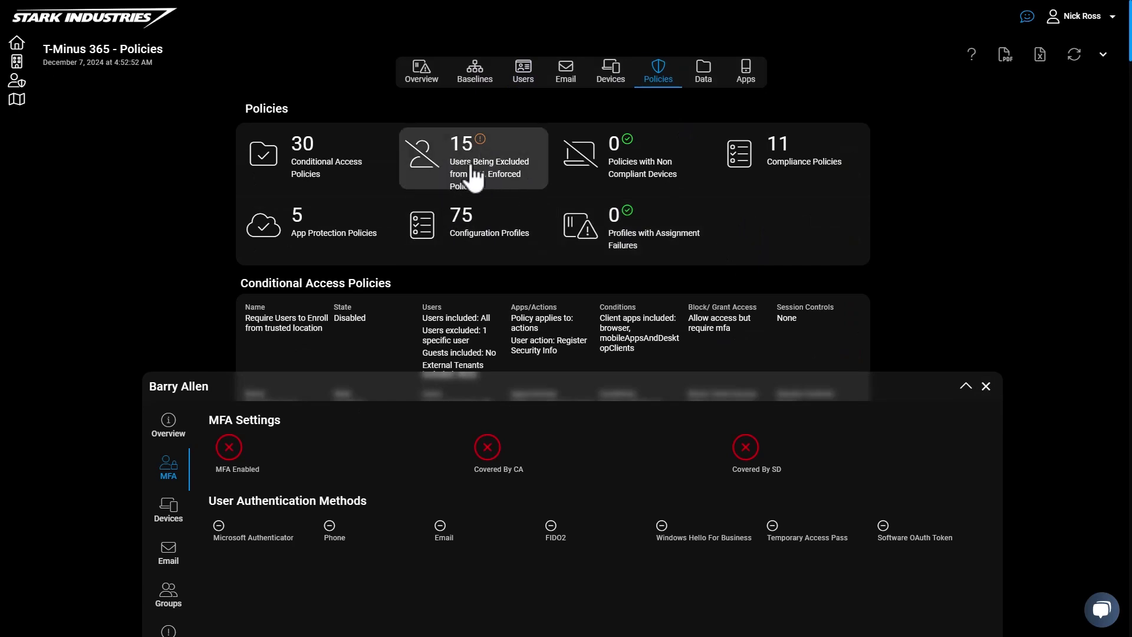
scroll(475, 180, down, 15)
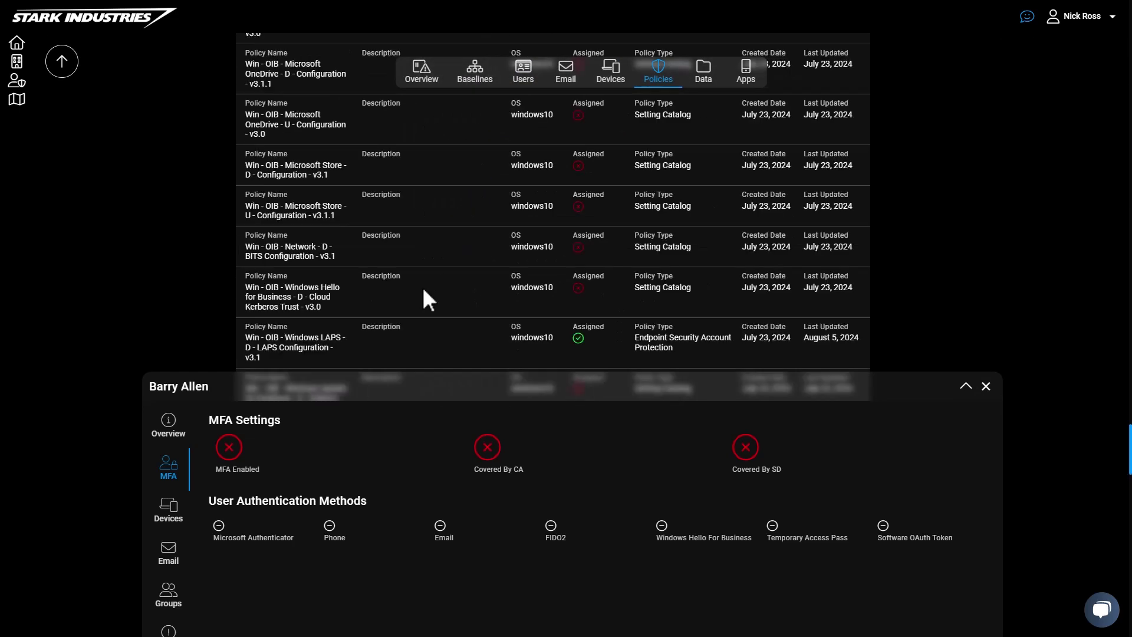
scroll(422, 286, down, 15)
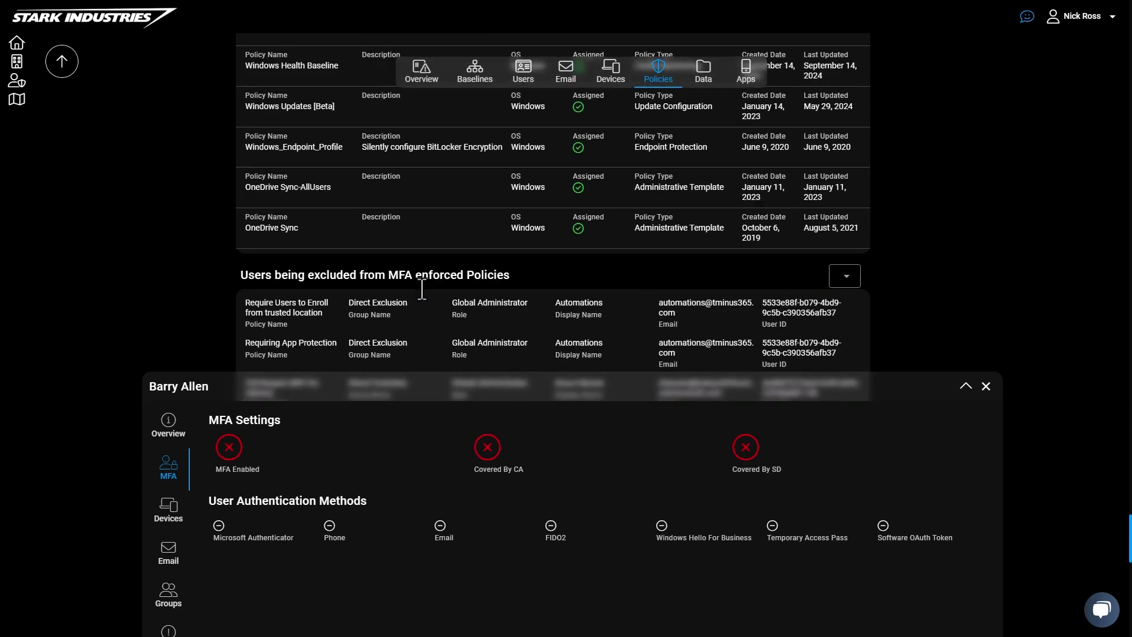
scroll(422, 289, down, 5)
scroll(422, 289, up, 2)
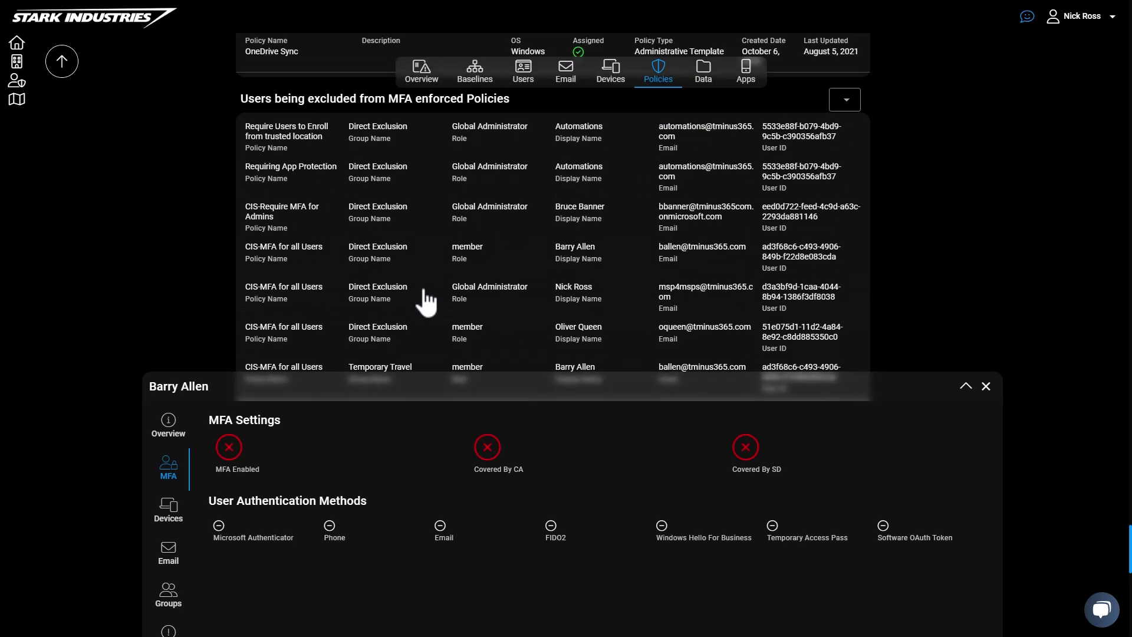
click(985, 386)
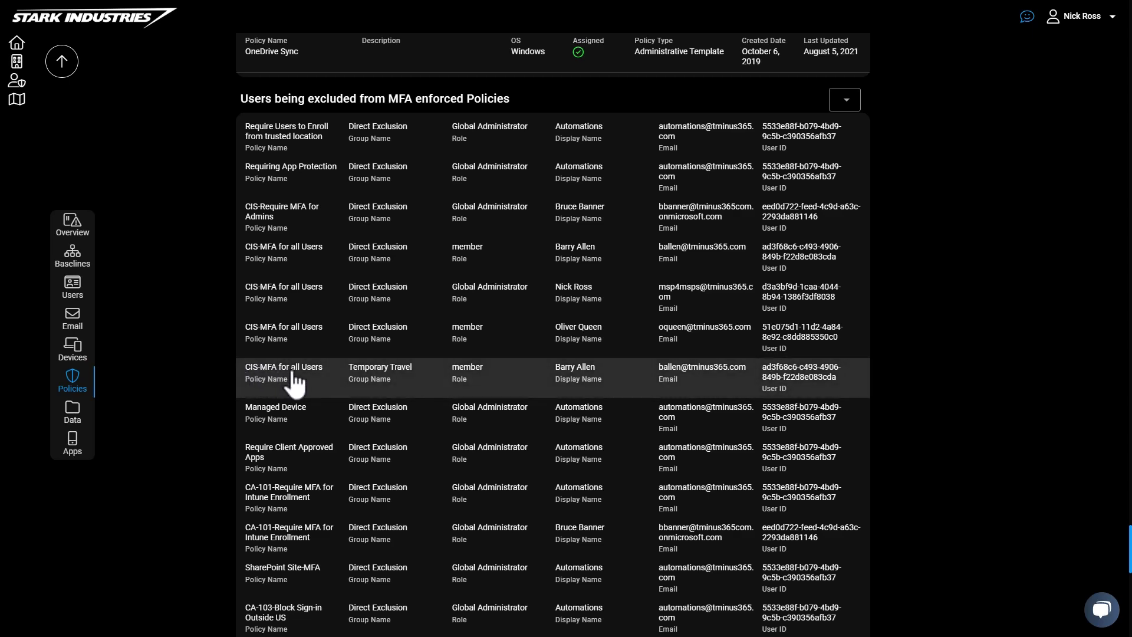
scroll(295, 382, up, 15)
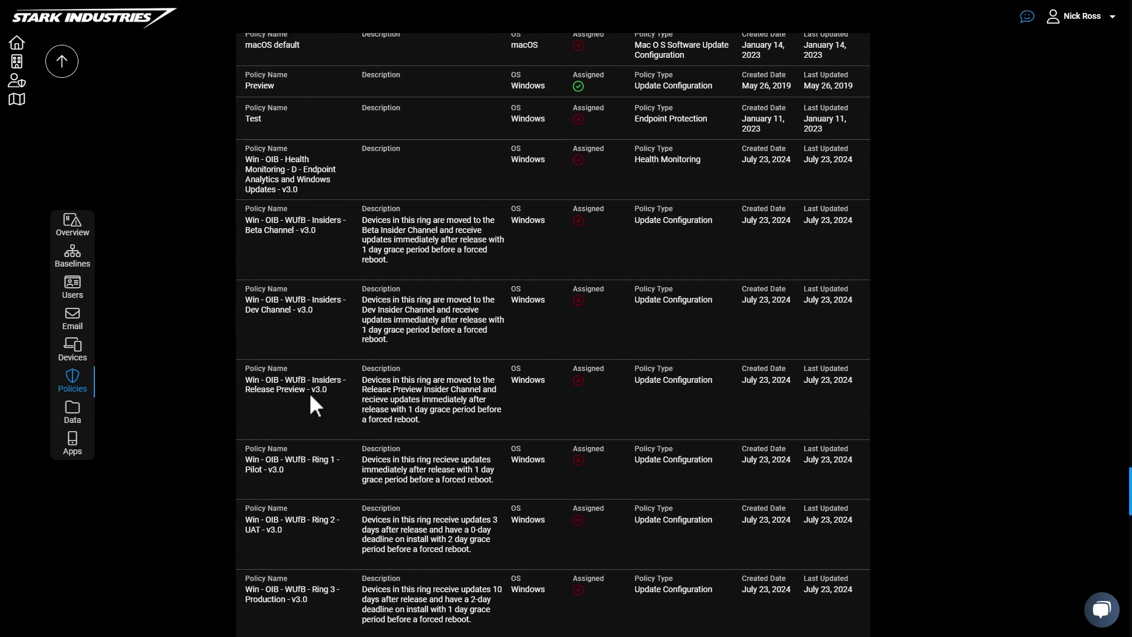
scroll(311, 397, up, 9)
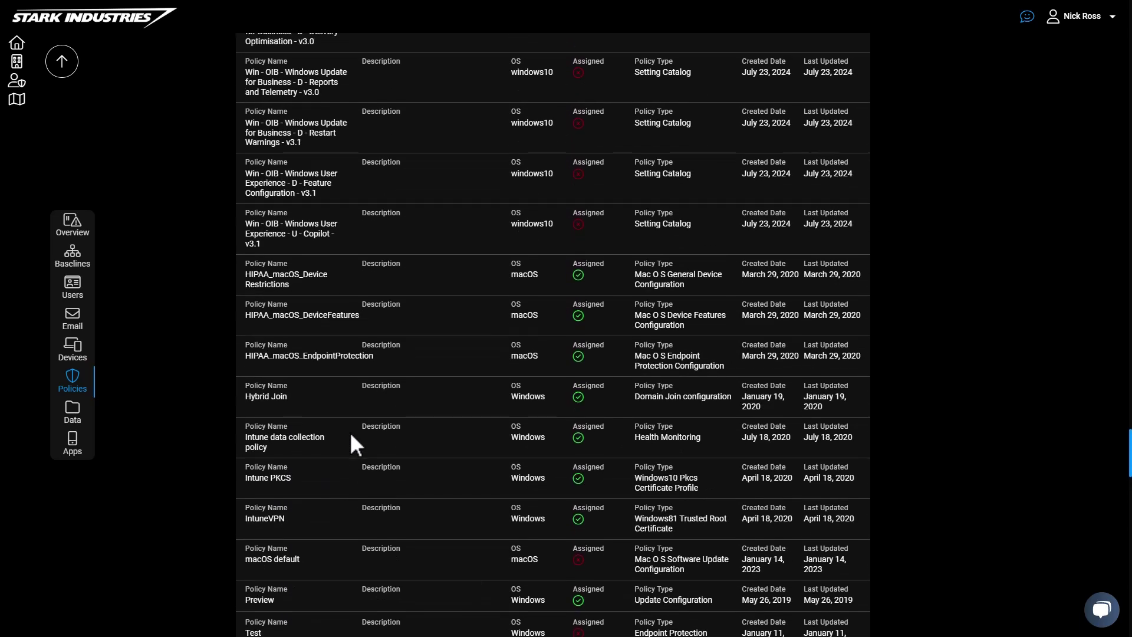
Step: Open the tenant's user findings and review the lists from global admins and dormant users through weak MFA to user authentication methods
click(74, 290)
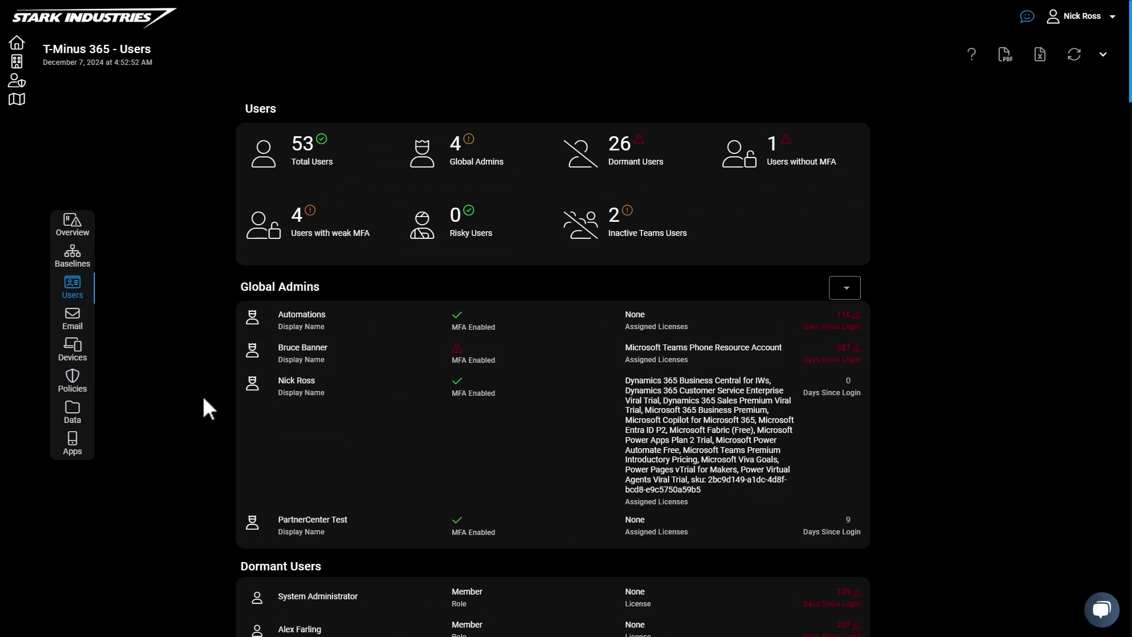
scroll(257, 455, down, 2)
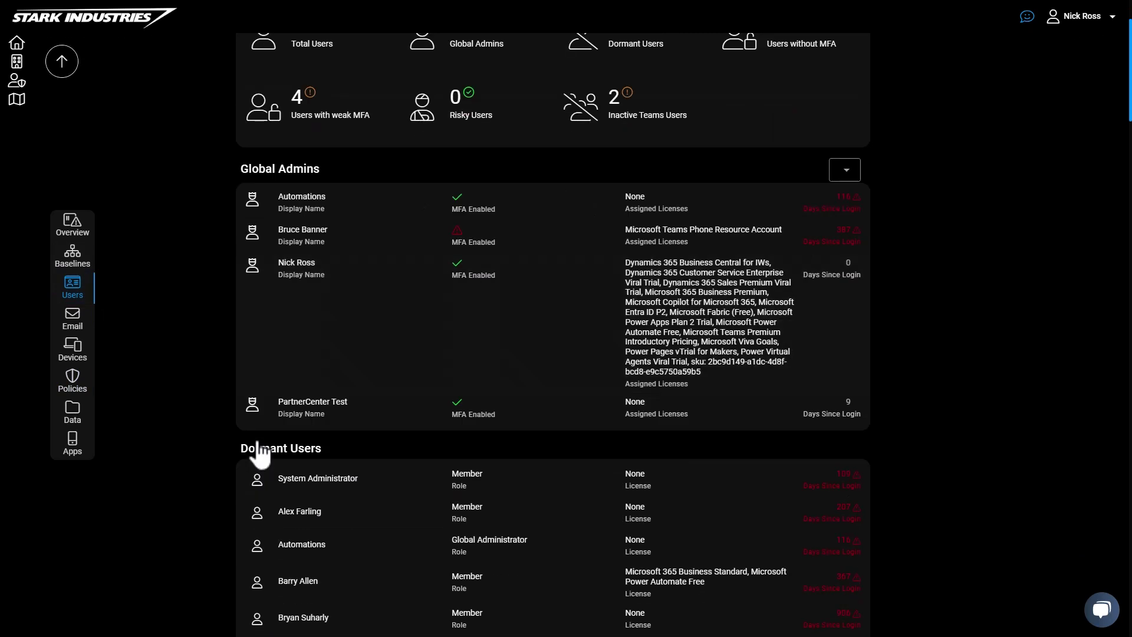
scroll(257, 442, down, 15)
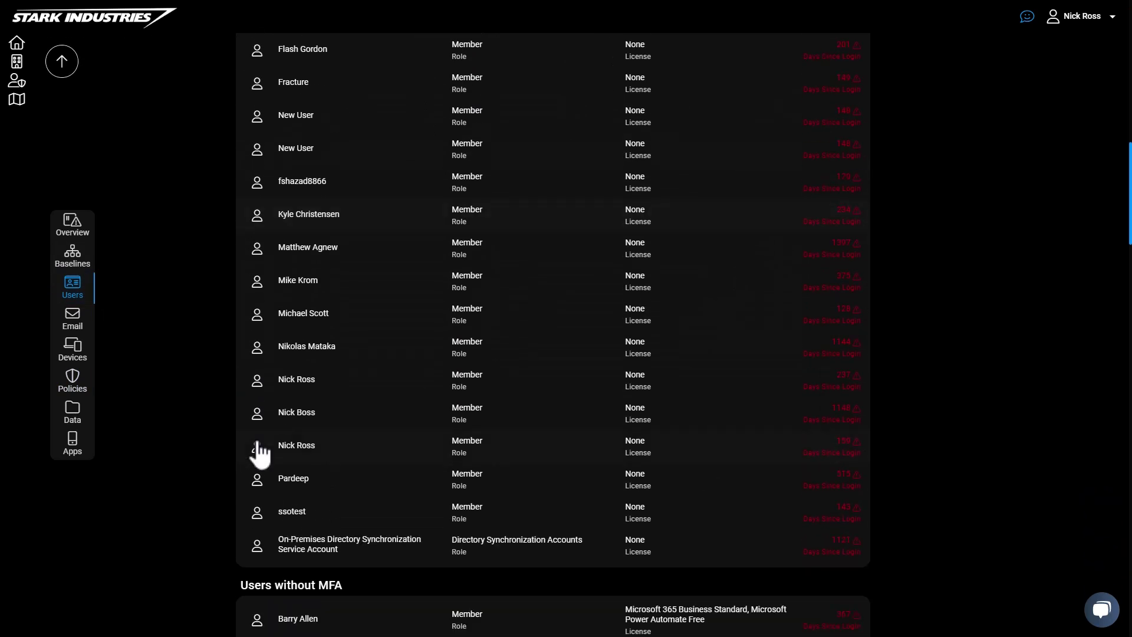
scroll(259, 453, down, 9)
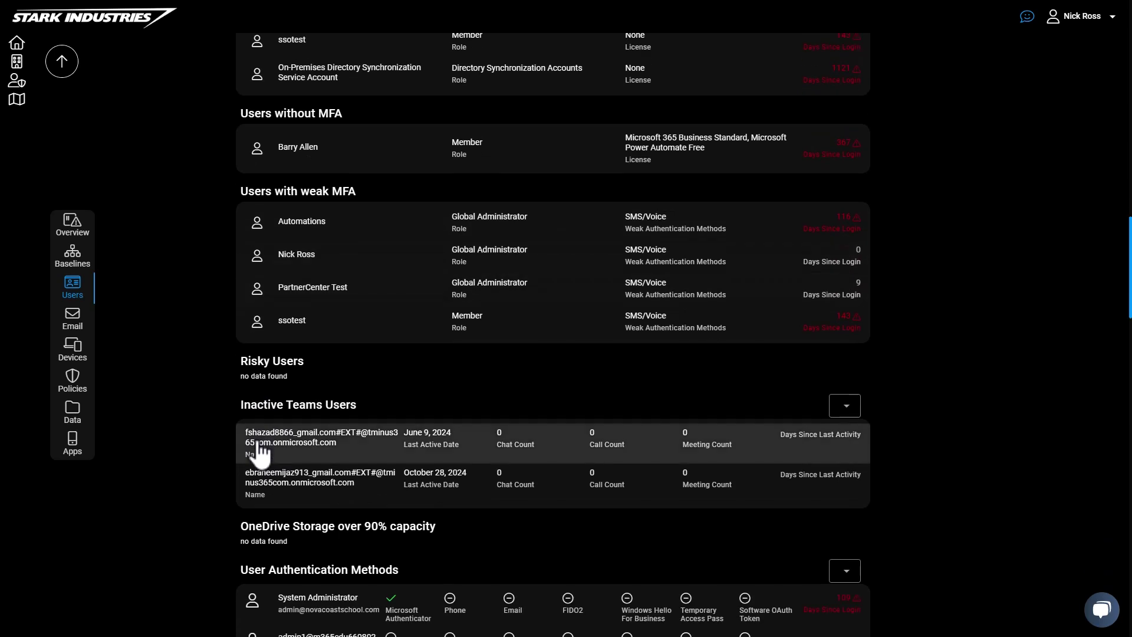
scroll(257, 455, down, 1)
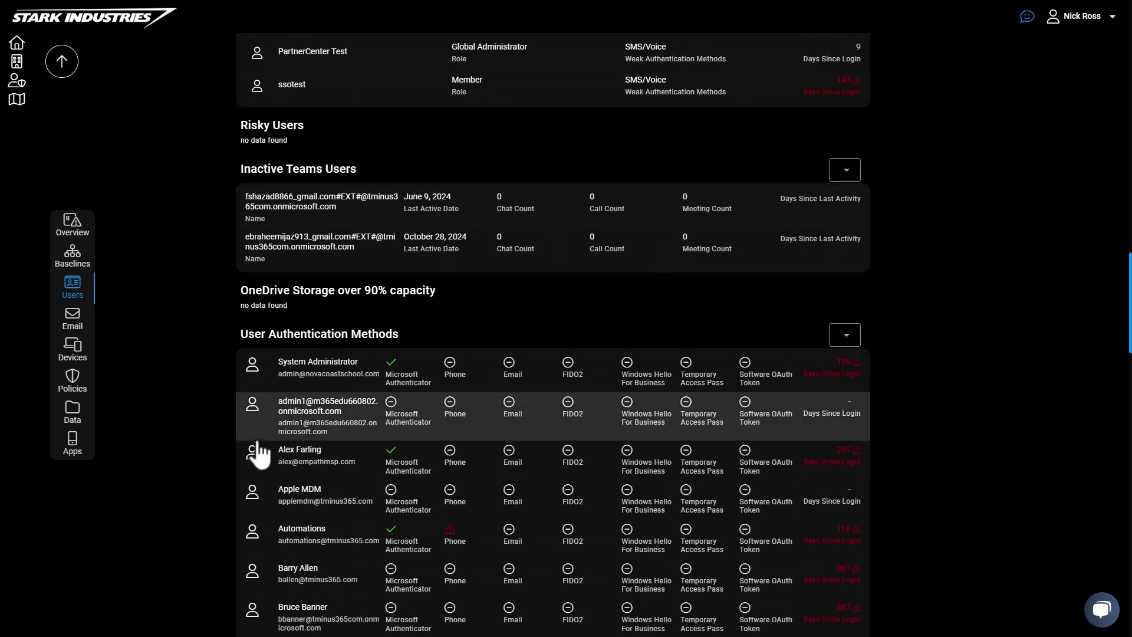
Step: Open the tenant's email findings and examine the mailflow traffic diagram and the mailflow summary
click(85, 333)
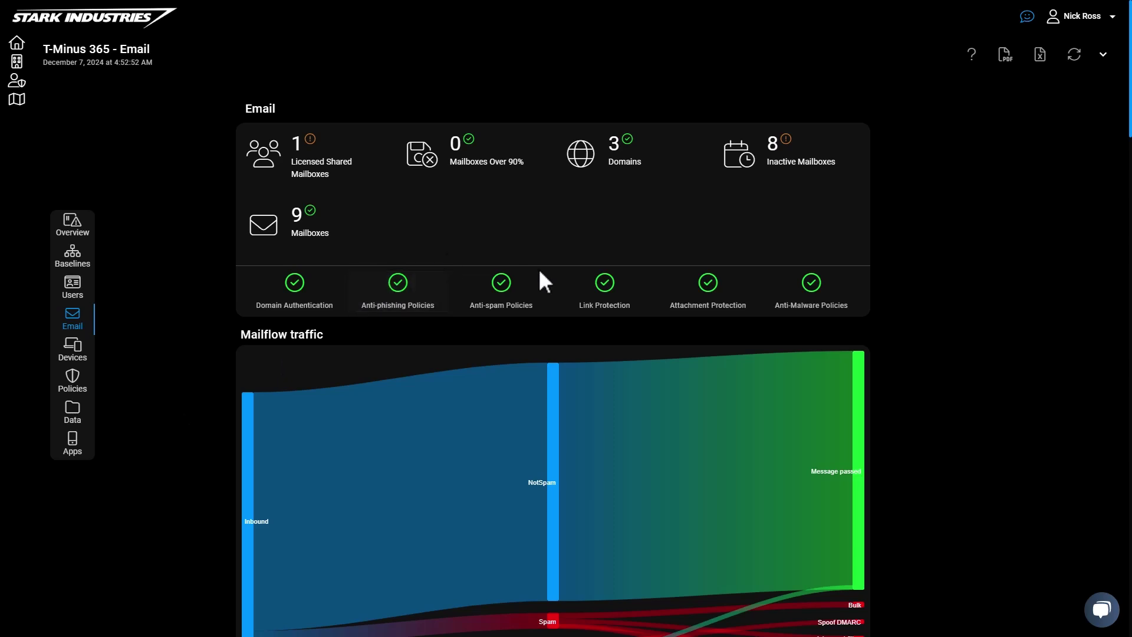
scroll(558, 330, down, 5)
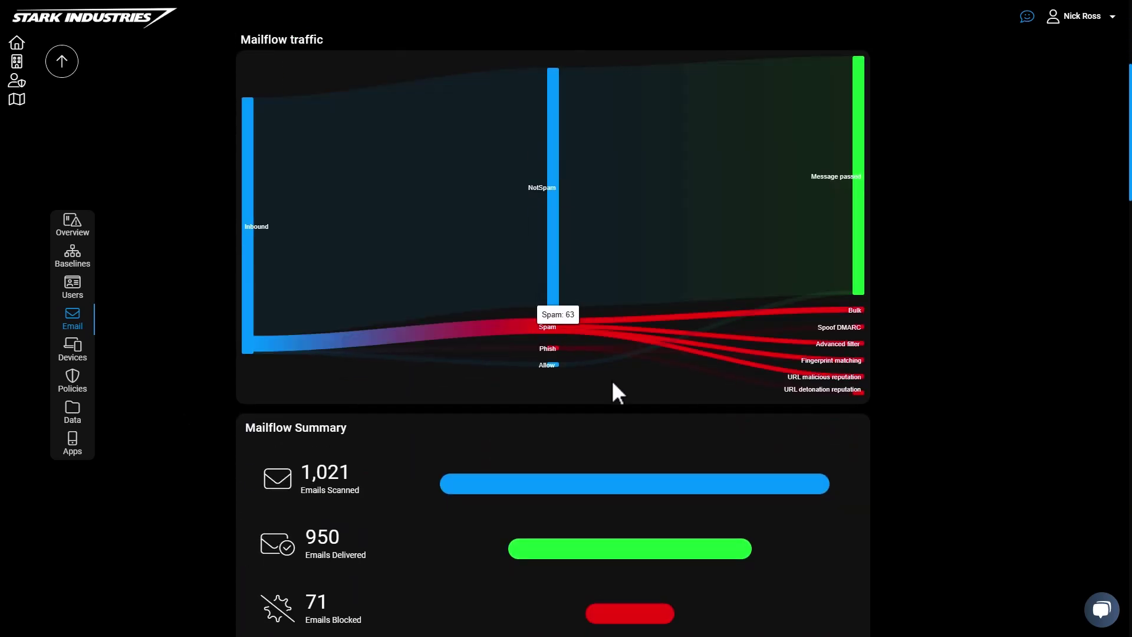
scroll(984, 383, down, 3)
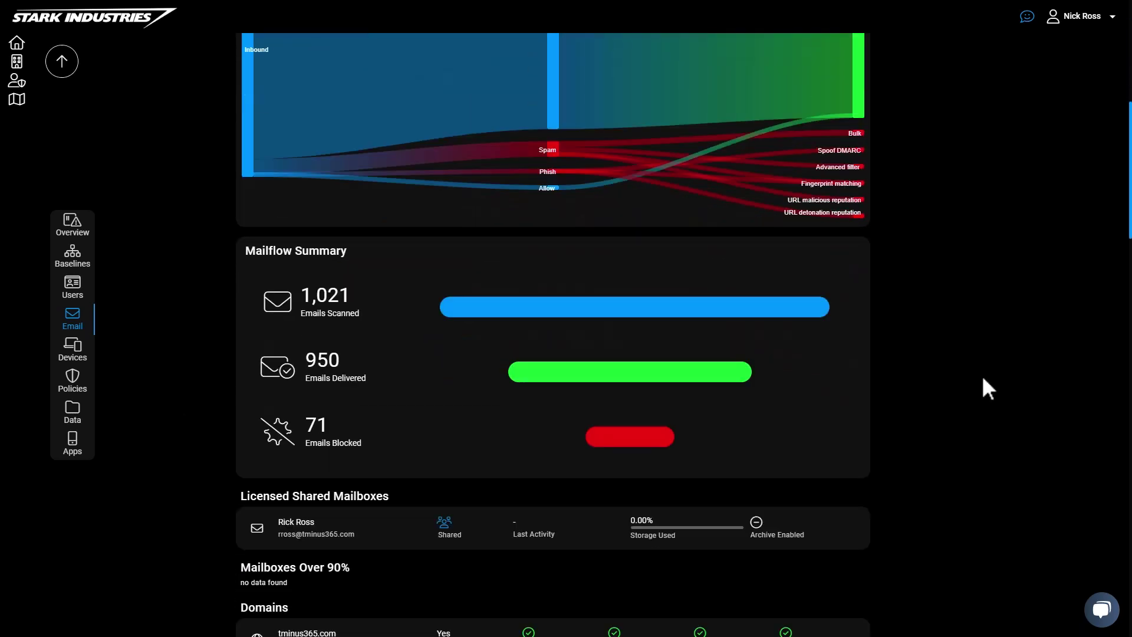
scroll(981, 377, up, 3)
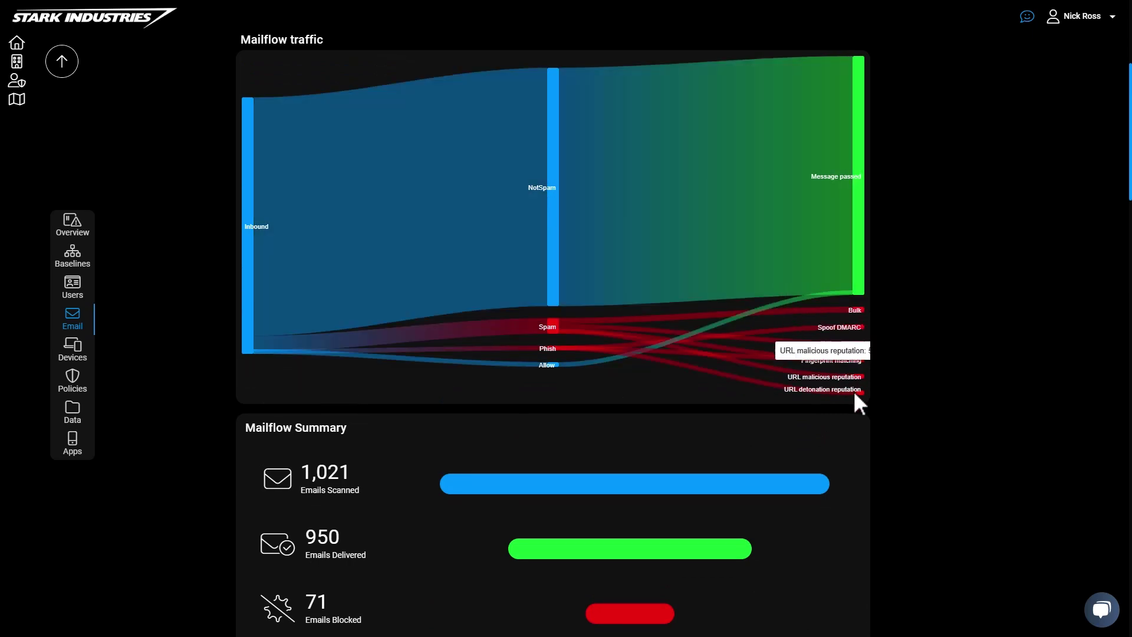
Step: Open the details of the tminus365.com domain, inspect its DKIM policy, DMARC check and SPF check, and close the details
scroll(861, 396, down, 6)
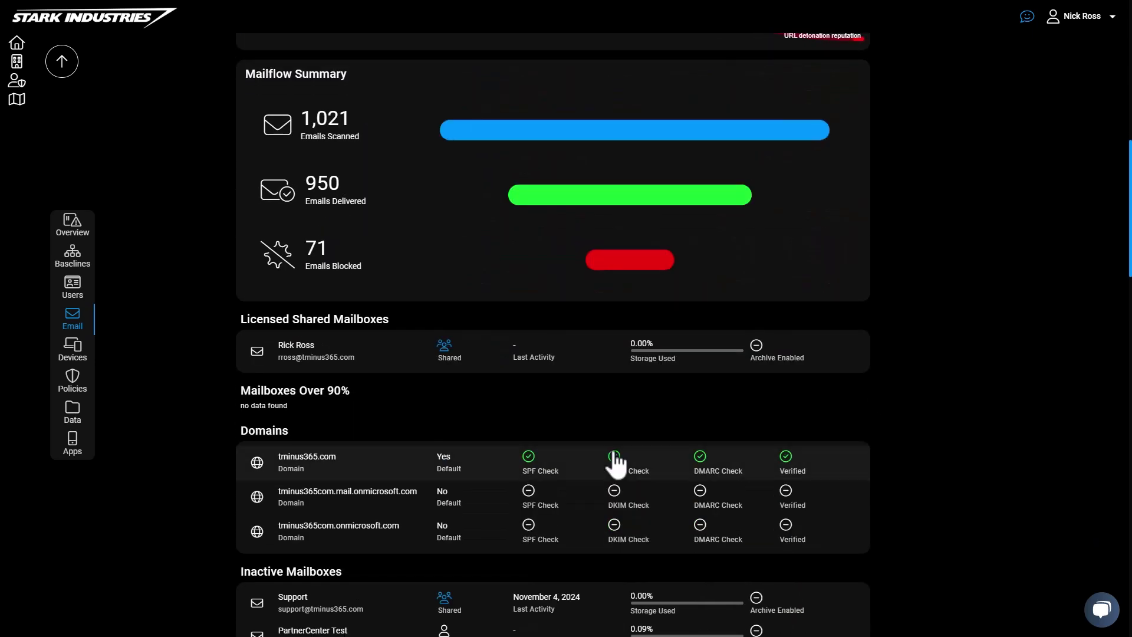
click(487, 460)
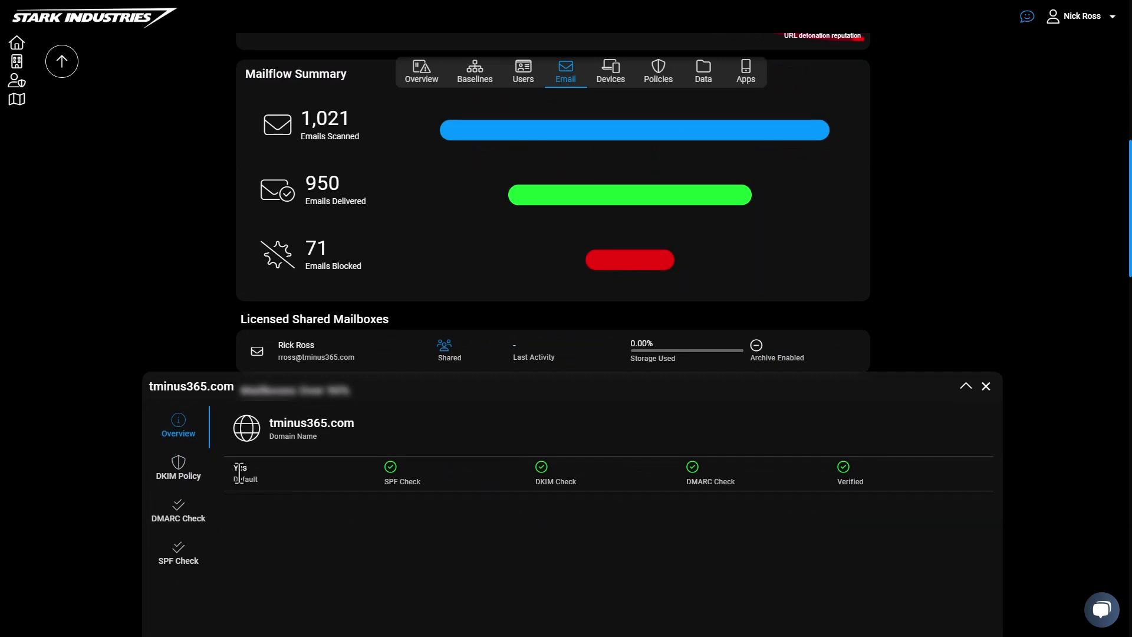
click(193, 483)
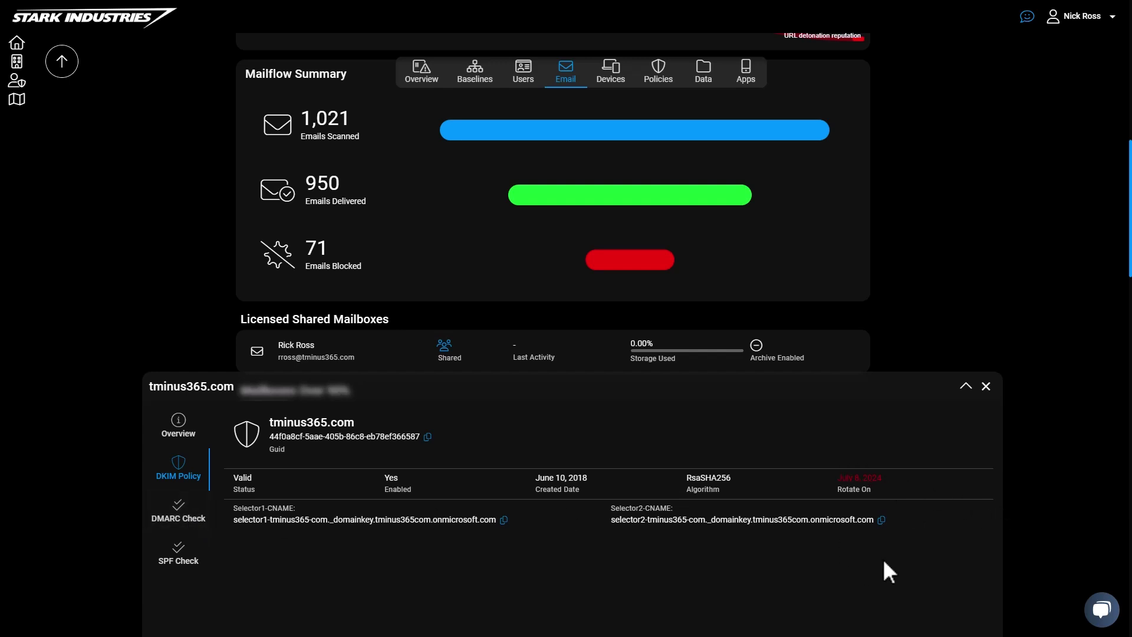
click(181, 516)
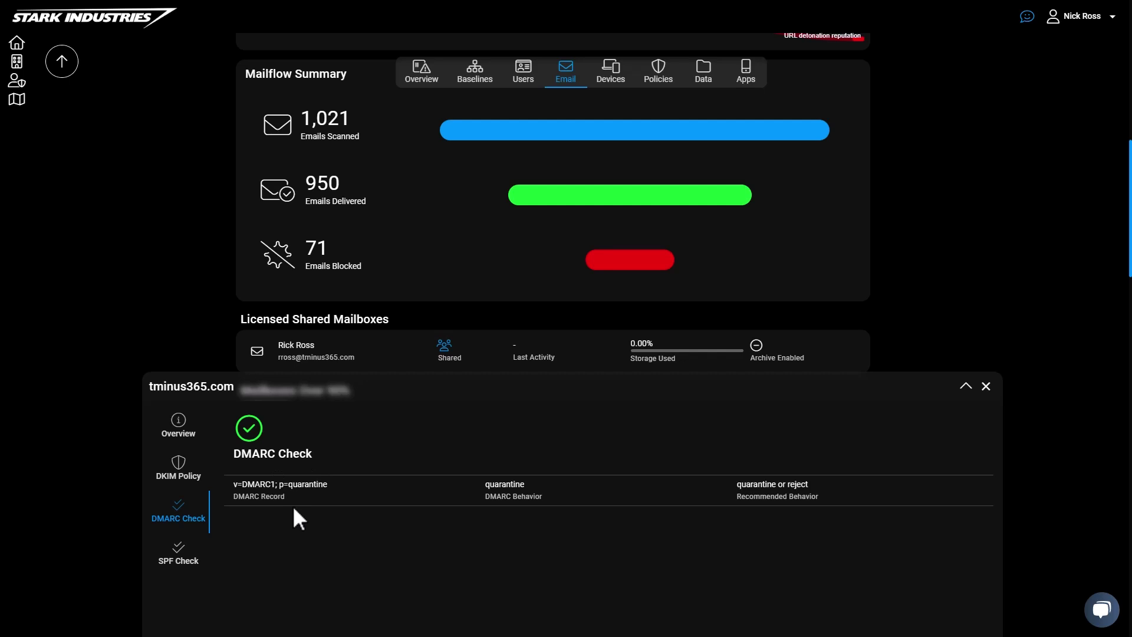
click(178, 575)
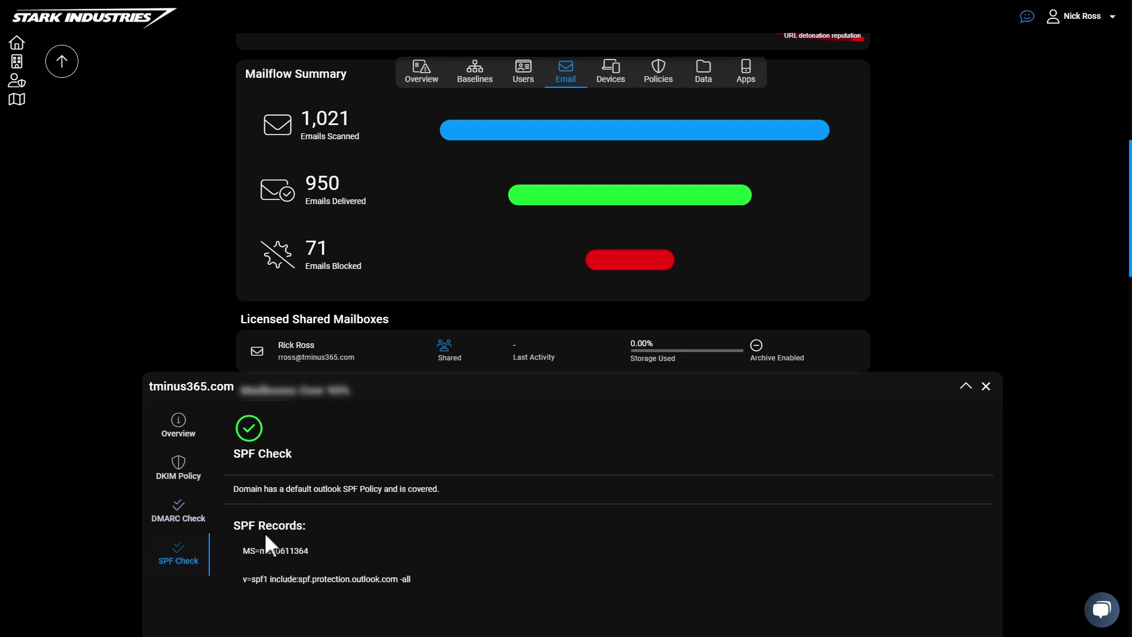
click(985, 387)
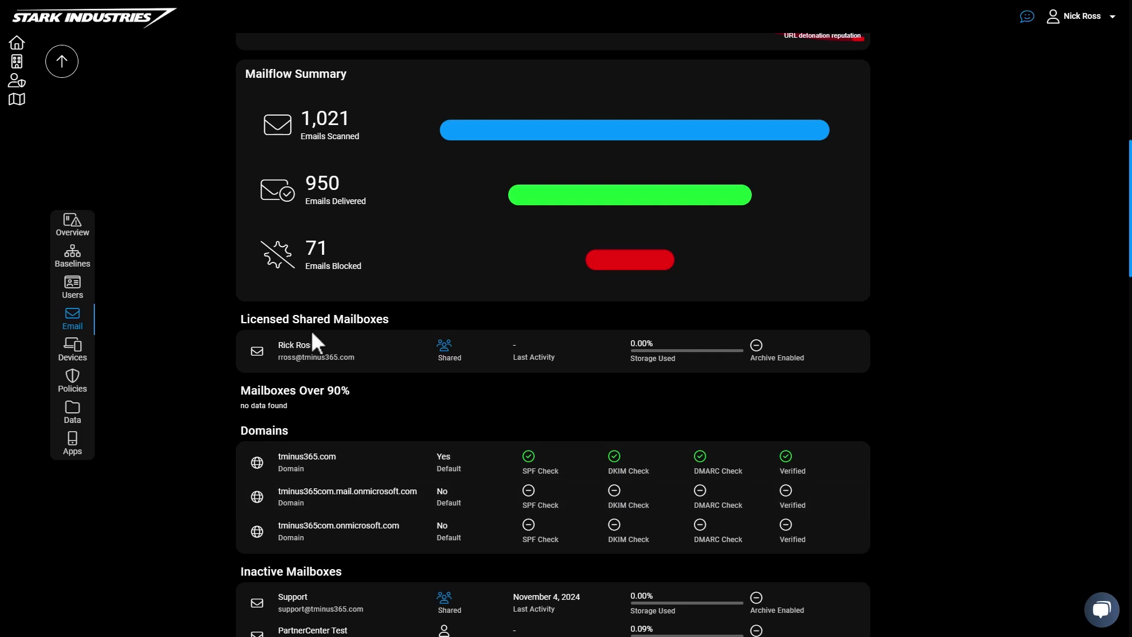
Step: Review the inactive mailboxes and the anti-phishing, anti-spam, Safe Links, Safe Attachment and anti-malware policies in the email findings
scroll(382, 480, down, 4)
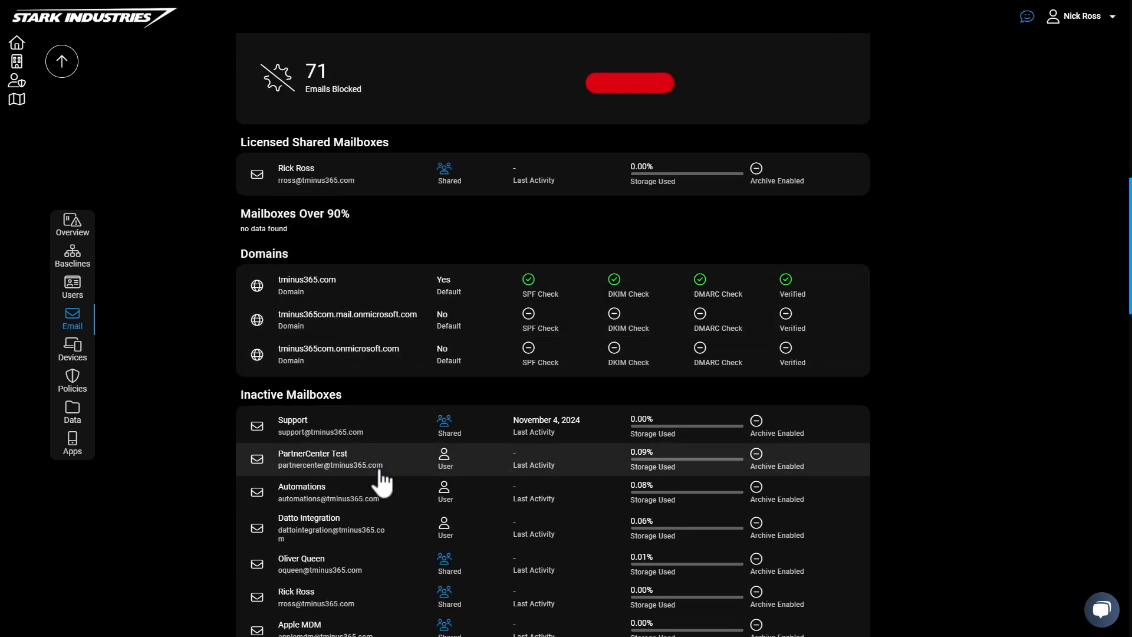
scroll(382, 482, down, 10)
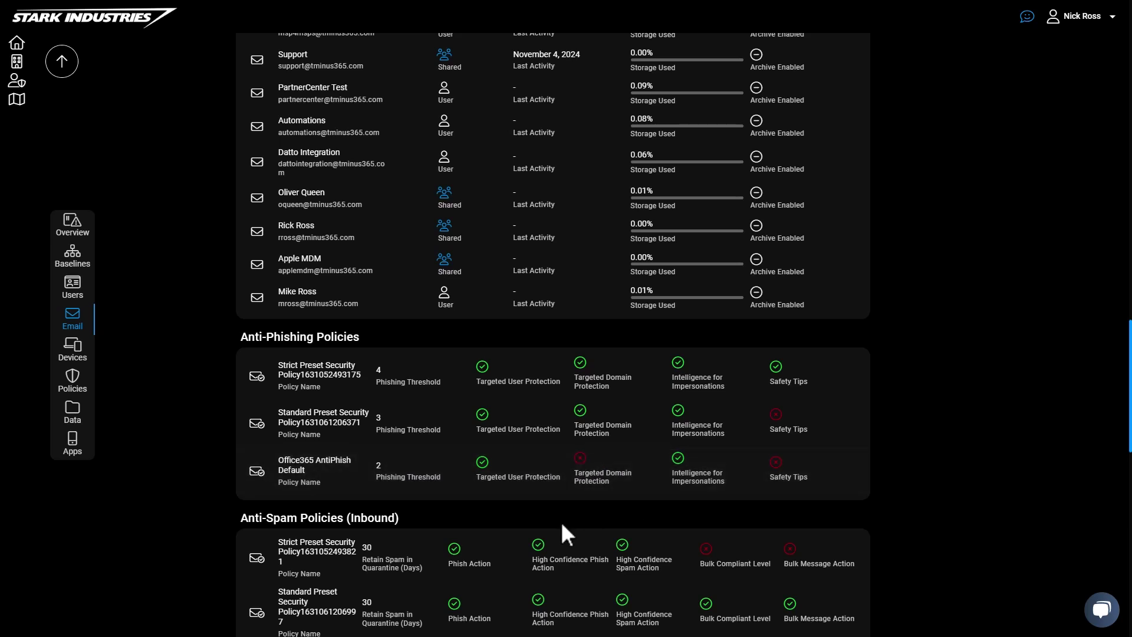
scroll(561, 521, down, 7)
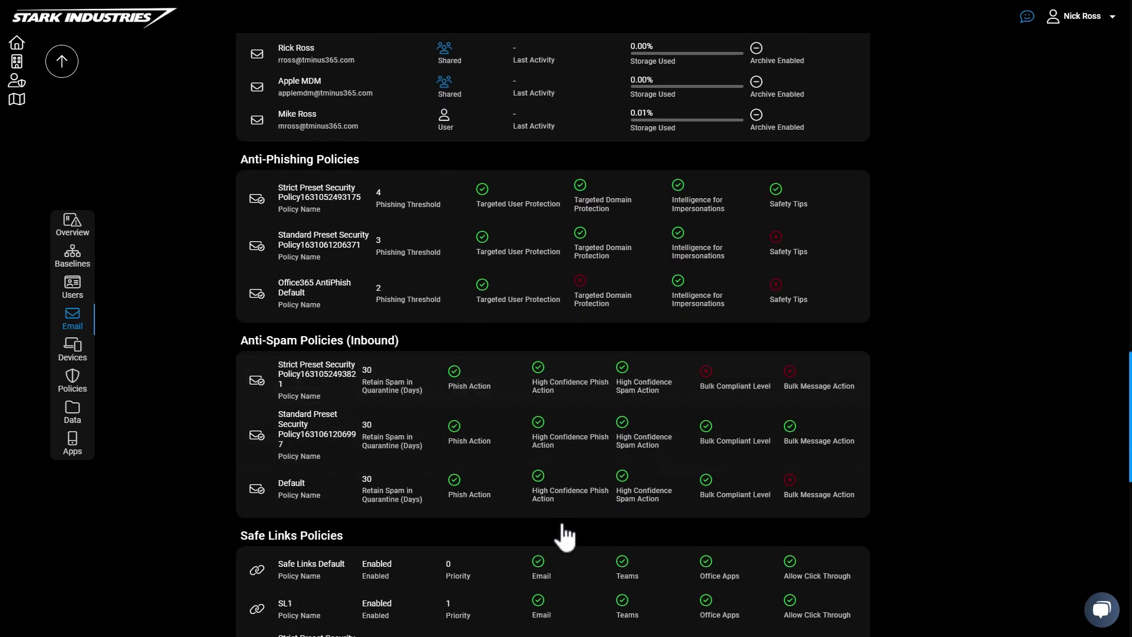
scroll(562, 524, down, 8)
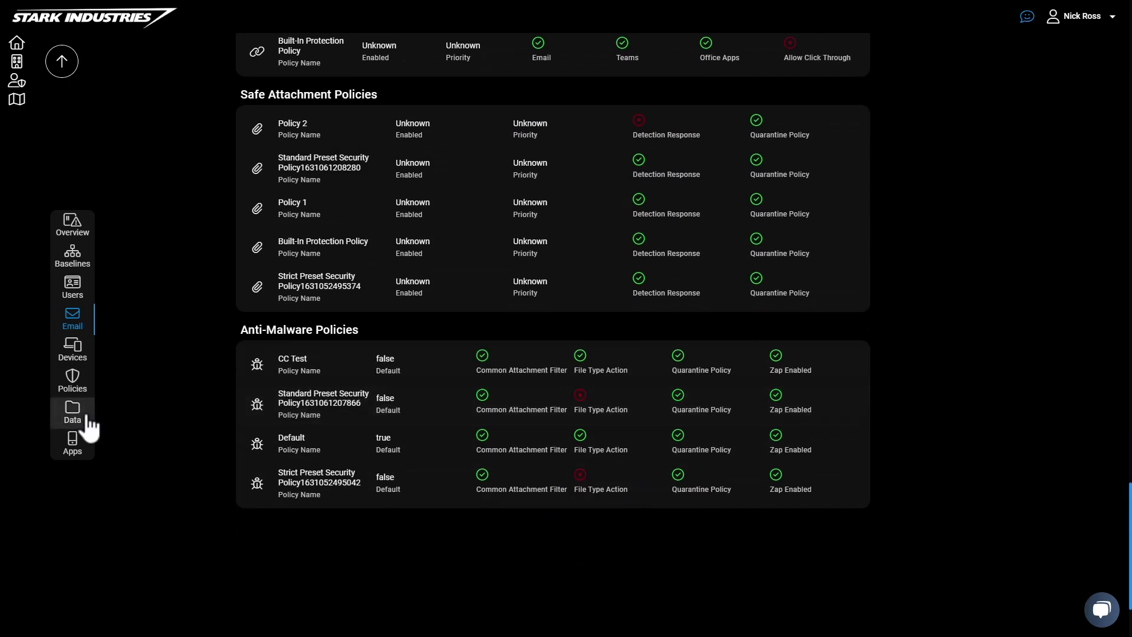
Step: View the device findings, return to the tenant list, reopen the T-Minus 365 tenant and show its devices again
click(83, 361)
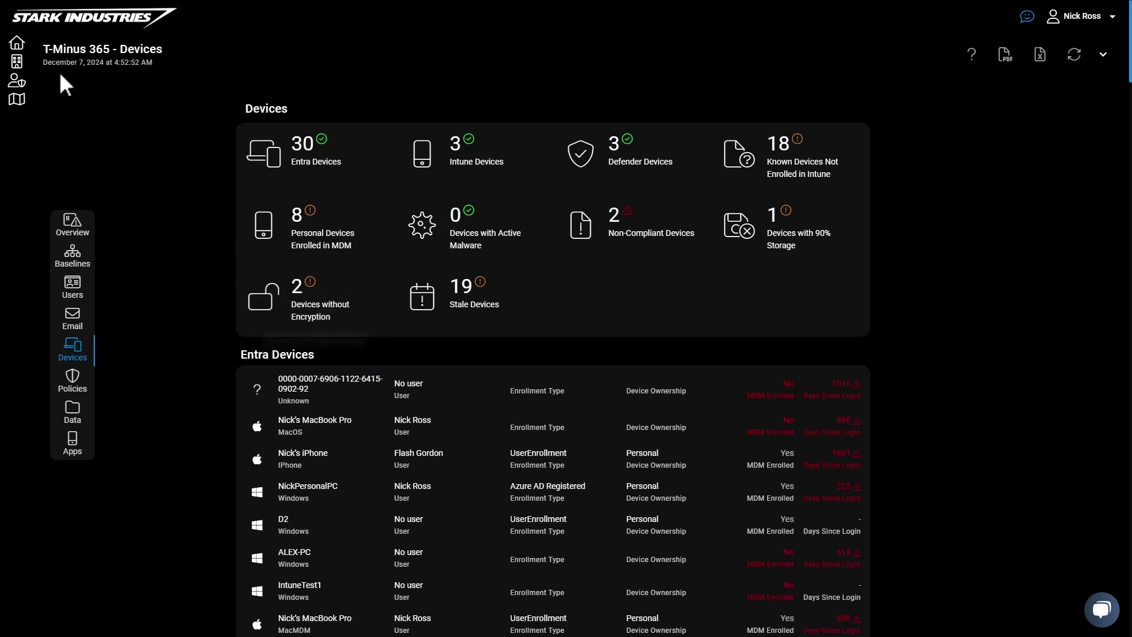
click(14, 63)
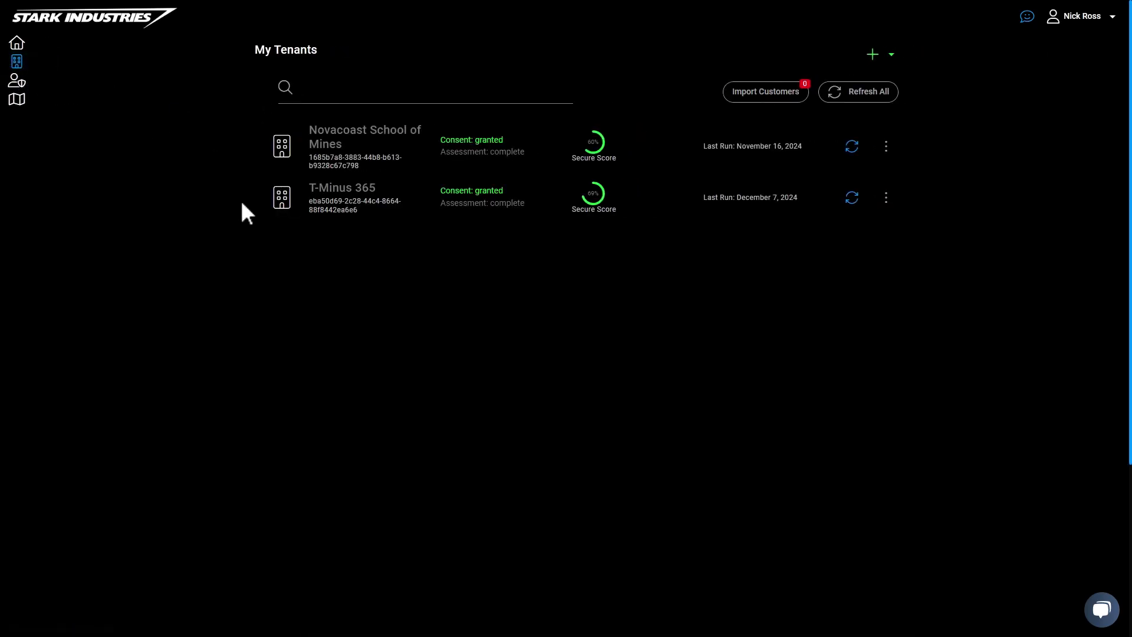
click(296, 200)
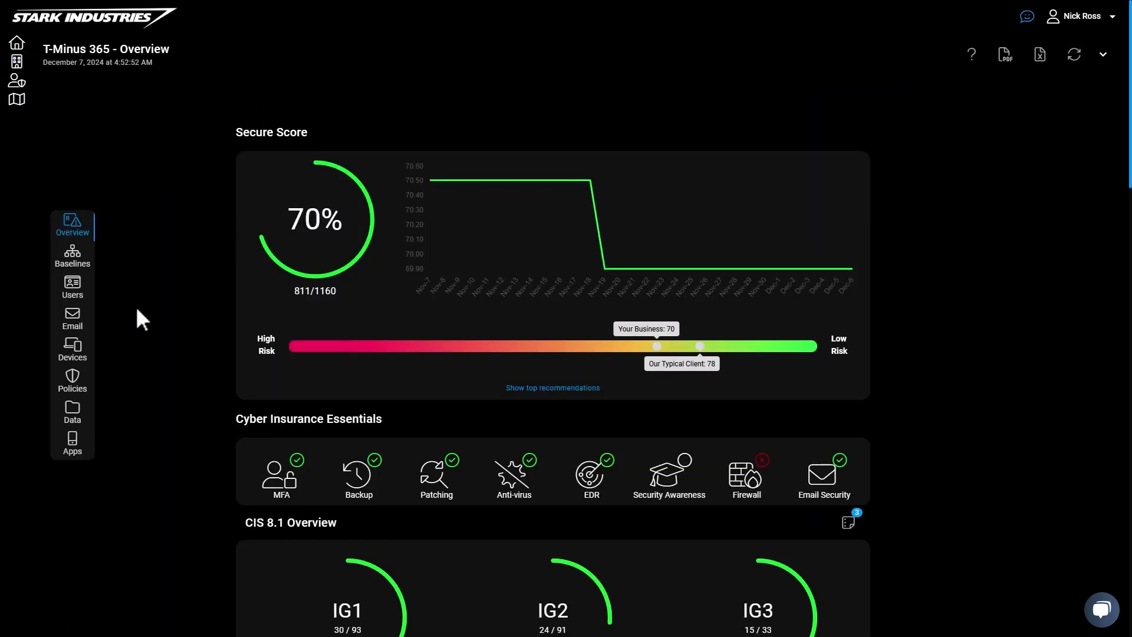
click(70, 354)
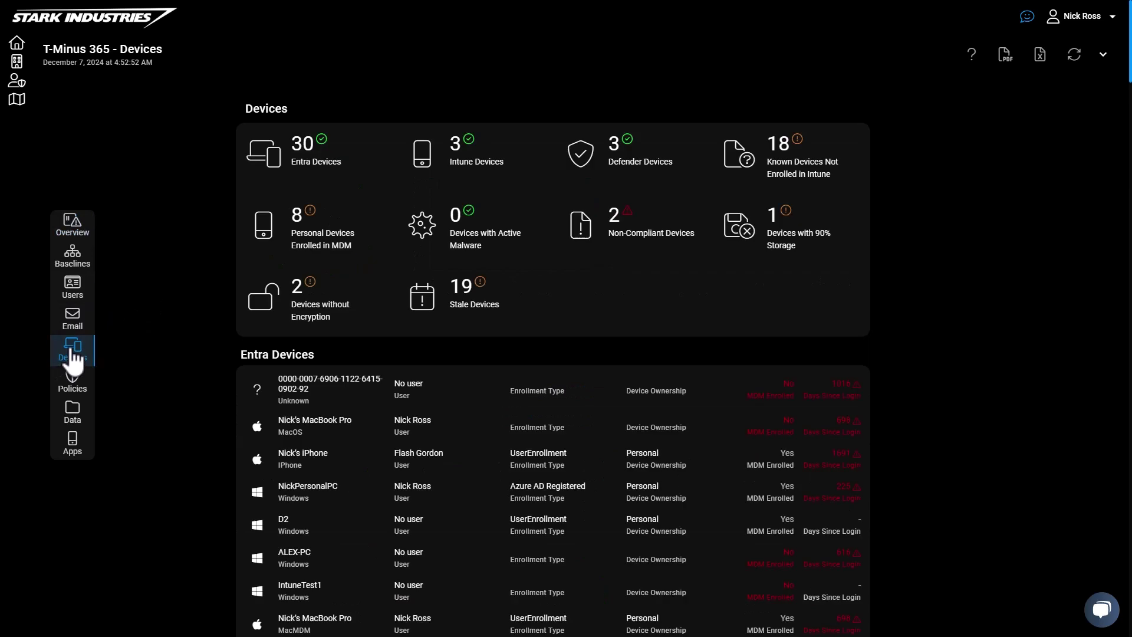